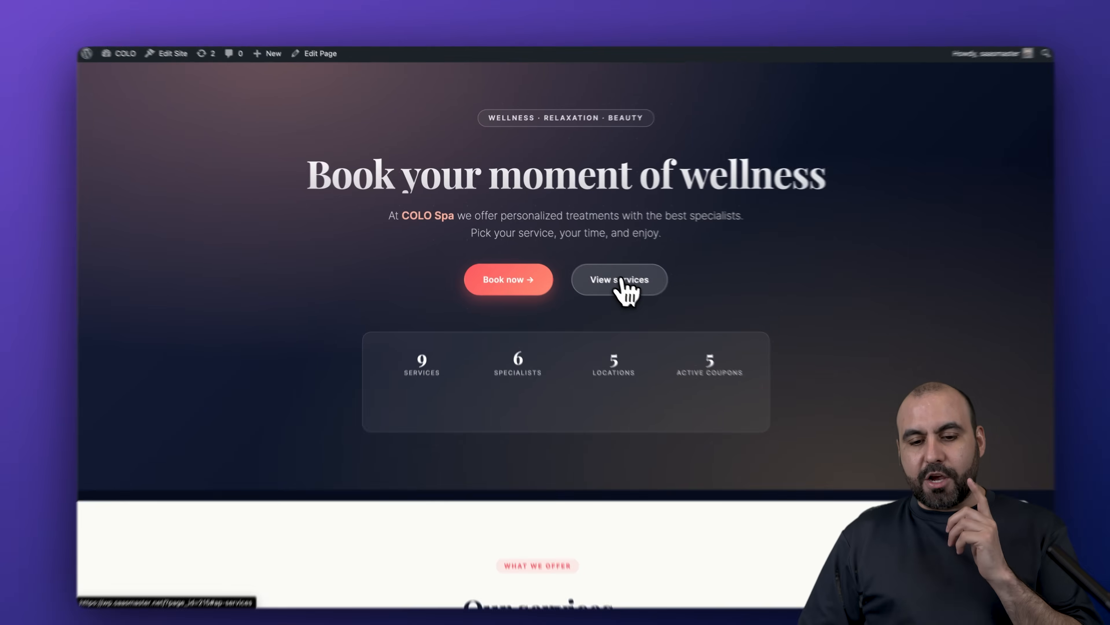
- Scroll to the spa services list and start booking the Facial Anti-Edad Premium service
{"action": "left_click", "coordinate": [608, 271]}
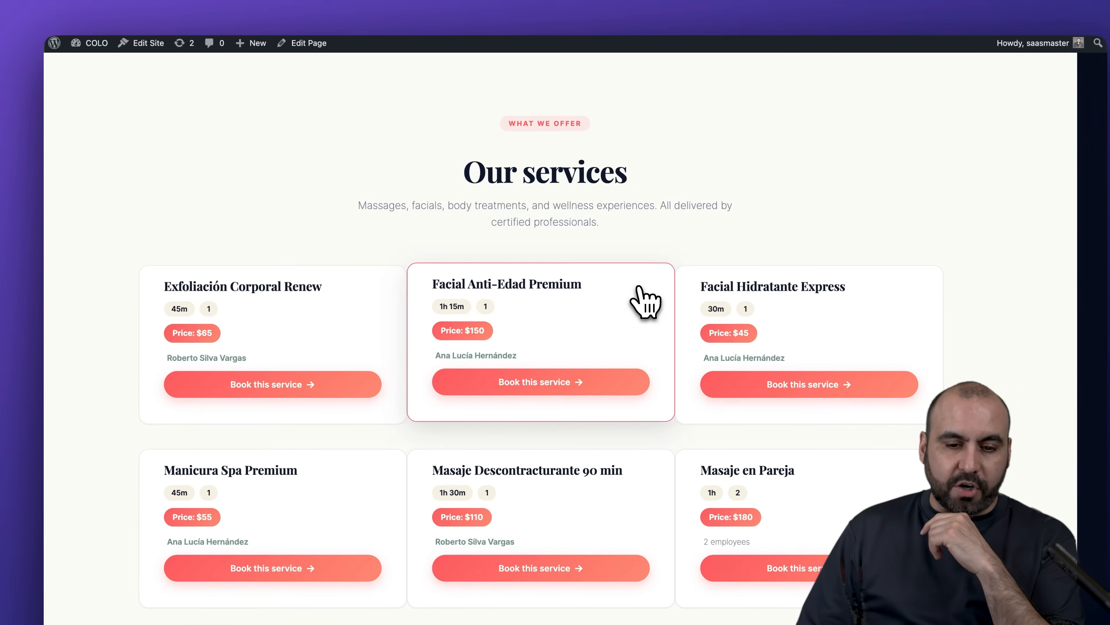
{"action": "scroll", "coordinate": [638, 288], "scroll_direction": "down", "scroll_amount": 3}
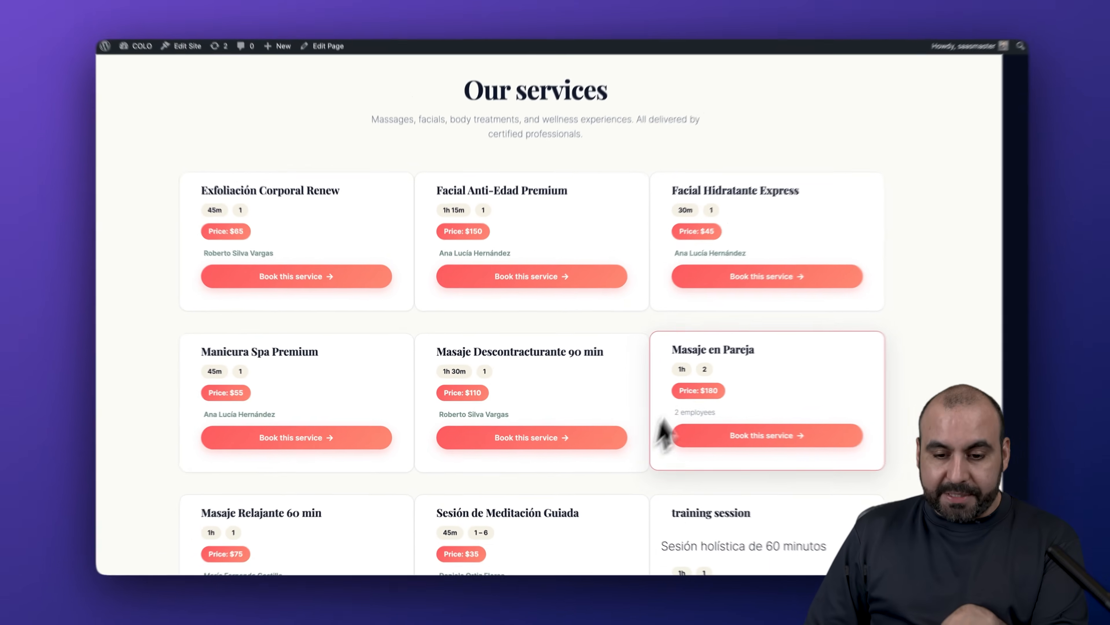
{"action": "scroll", "coordinate": [664, 433], "scroll_direction": "down", "scroll_amount": 1}
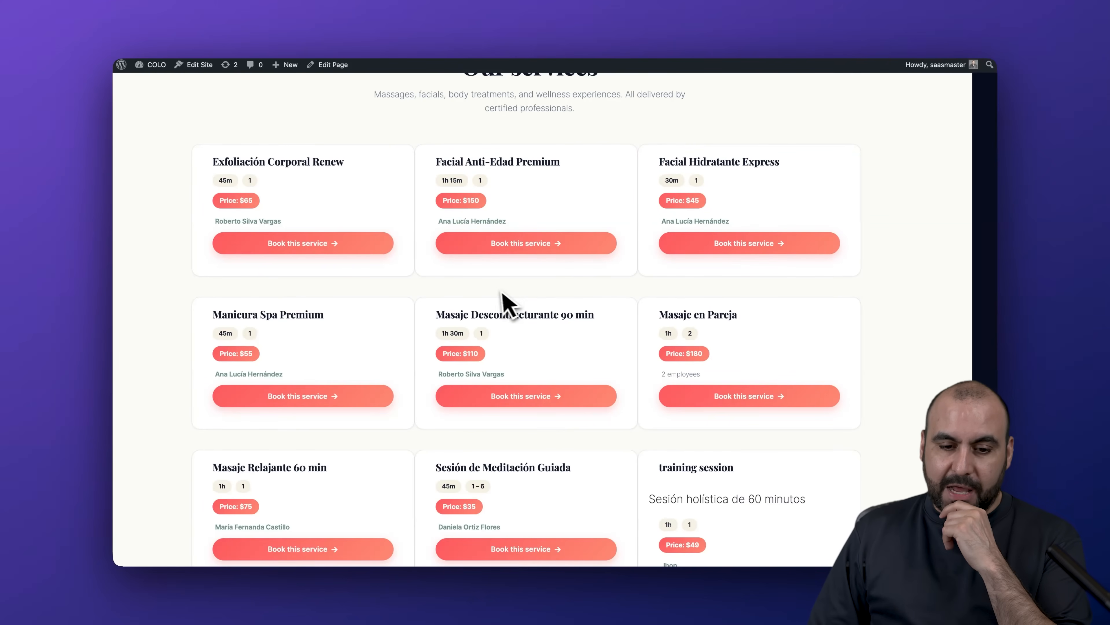
{"action": "left_click", "coordinate": [495, 246]}
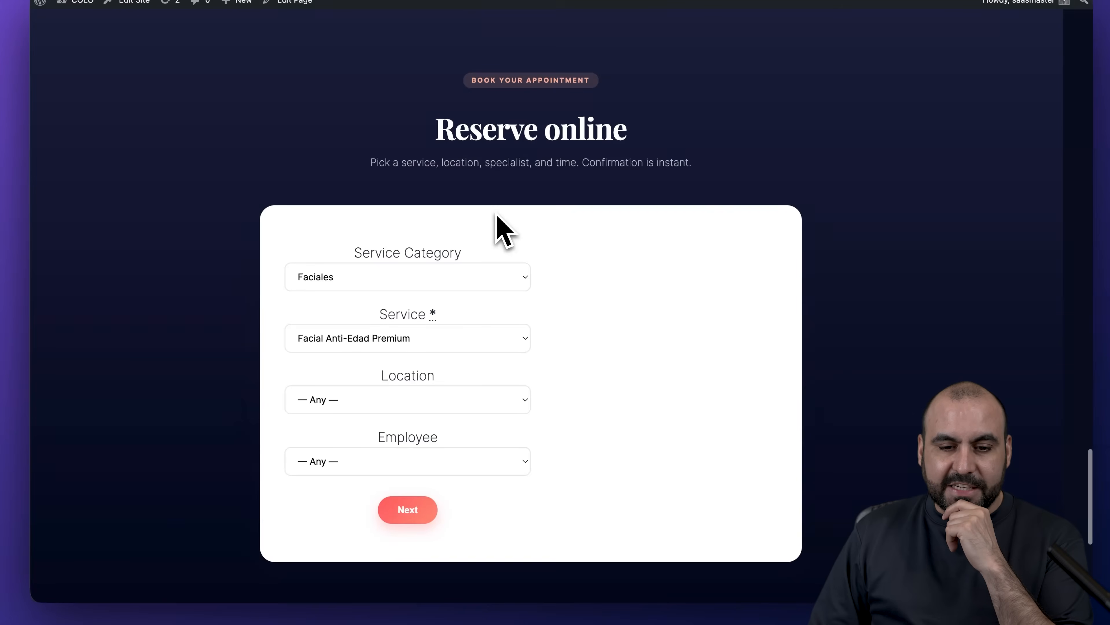
{"action": "scroll", "coordinate": [471, 306], "scroll_direction": "down", "scroll_amount": 1}
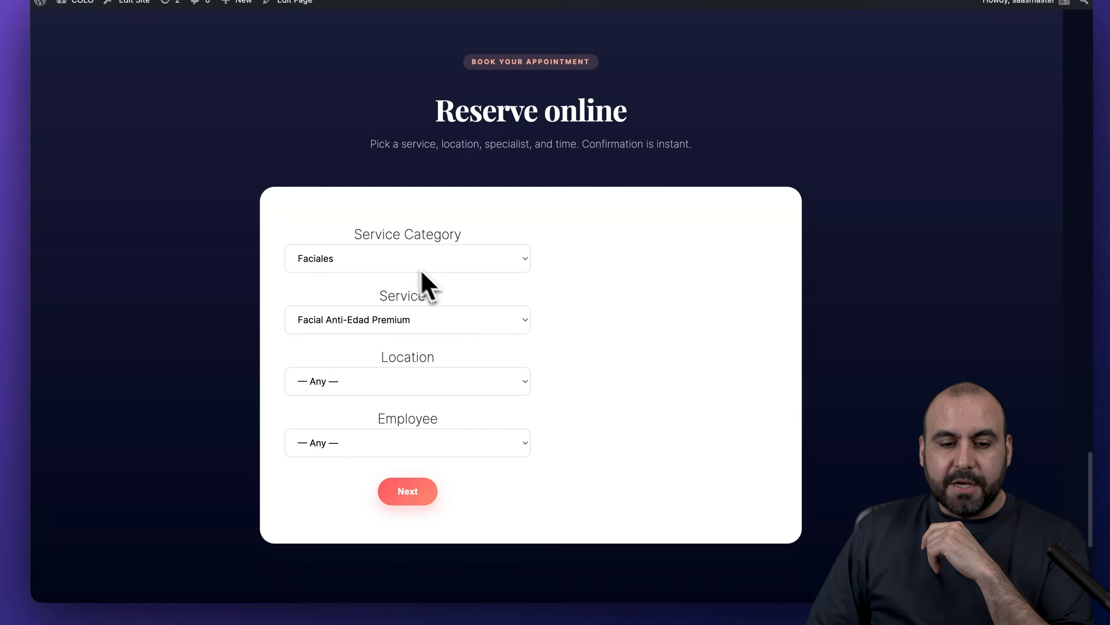
- Switch the booking to Faciales › Facial Hidratante Express at Santa Fe Studio with a specialist
{"action": "left_click", "coordinate": [363, 254]}
{"action": "left_click", "coordinate": [353, 252]}
{"action": "left_click", "coordinate": [356, 321]}
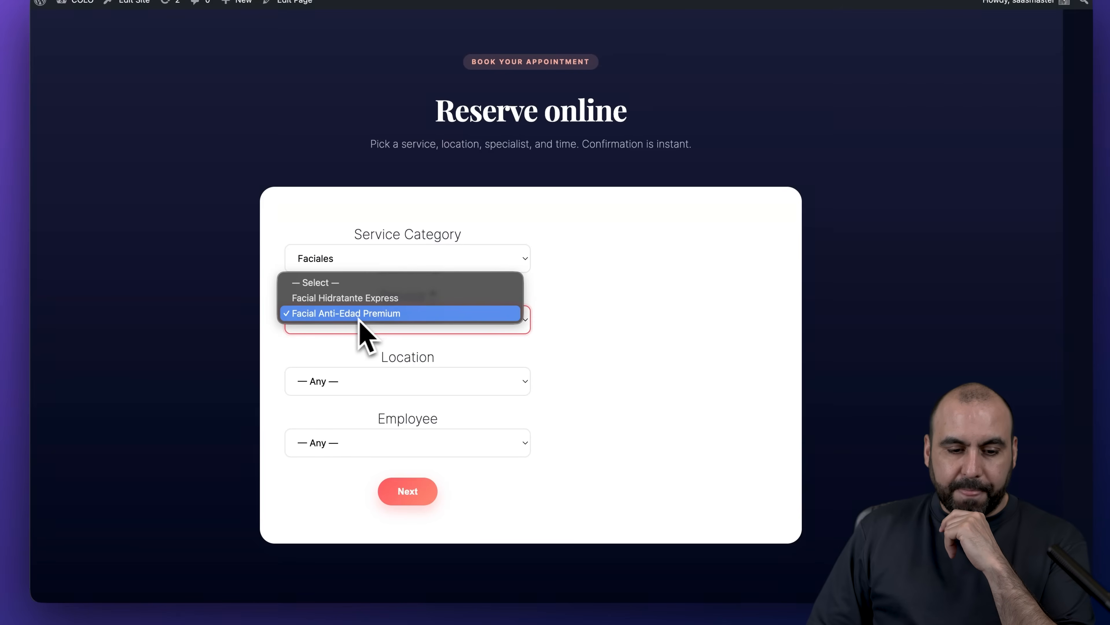
{"action": "left_click", "coordinate": [400, 298]}
{"action": "left_click", "coordinate": [390, 381]}
{"action": "left_click", "coordinate": [394, 388]}
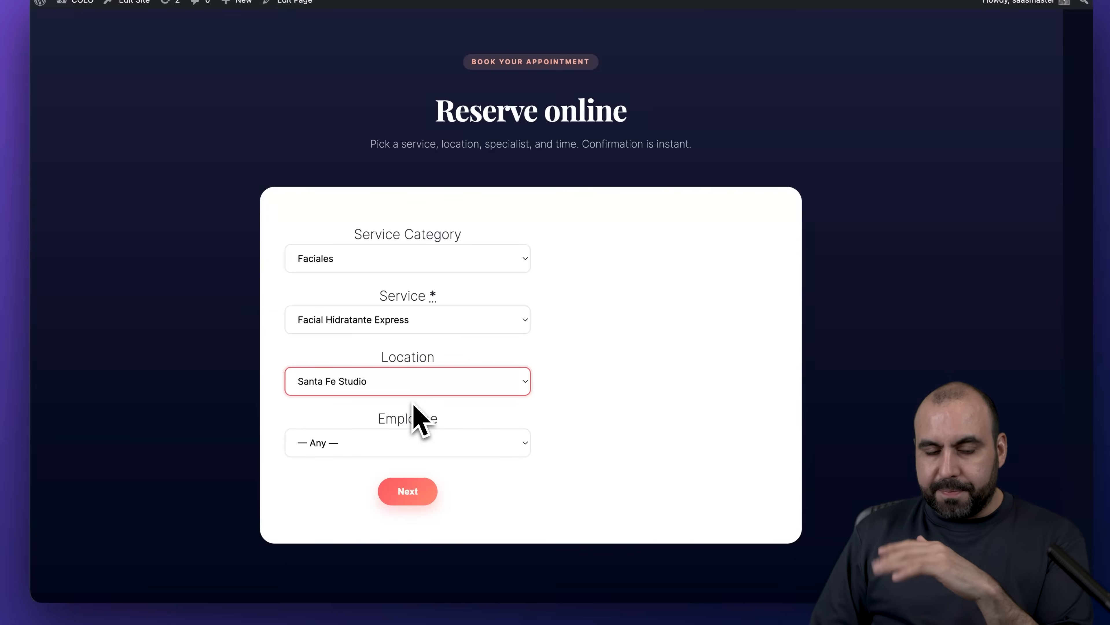
{"action": "left_click", "coordinate": [424, 440]}
{"action": "left_click", "coordinate": [389, 455]}
- Pick August 20, 2026 at 12:30 pm and continue to the $45 reservation summary
{"action": "left_click", "coordinate": [433, 501]}
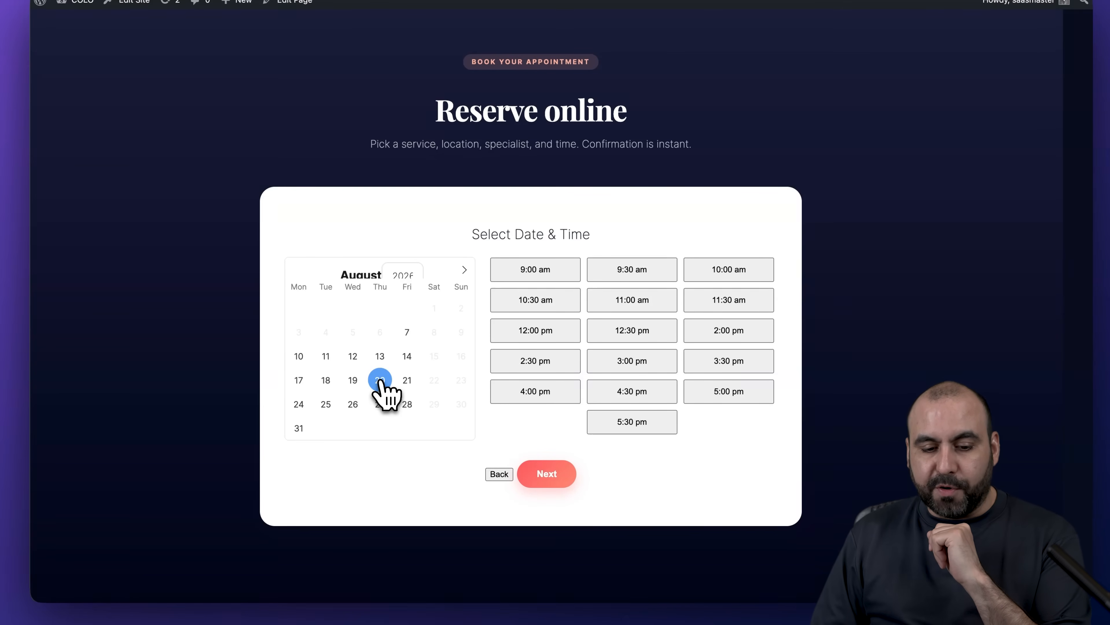
{"action": "left_click", "coordinate": [637, 334]}
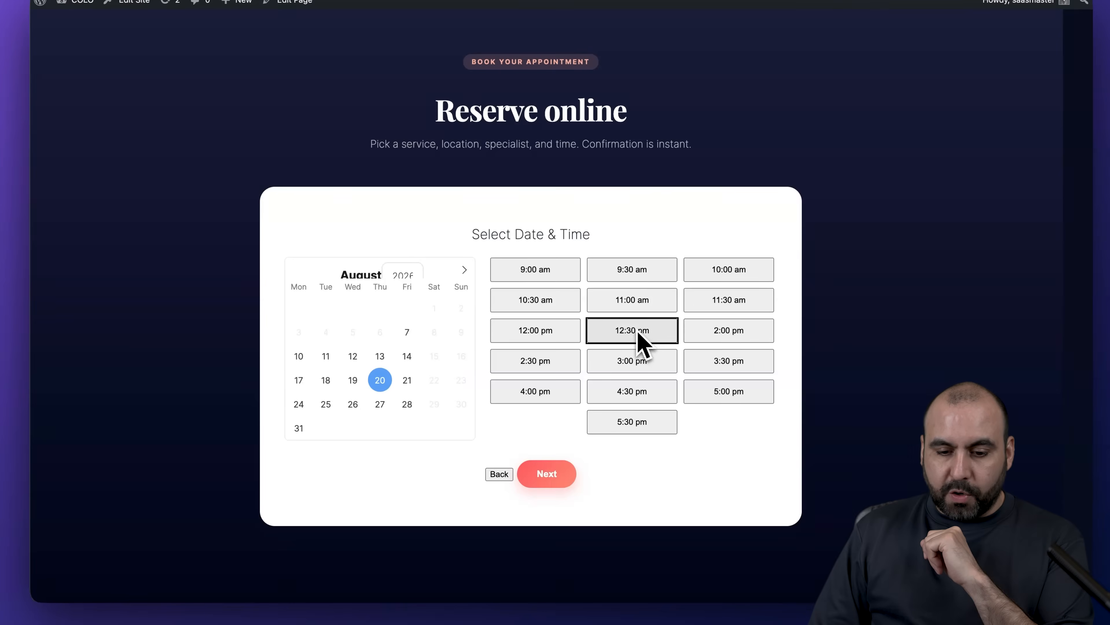
{"action": "left_click", "coordinate": [553, 472]}
{"action": "scroll", "coordinate": [573, 416], "scroll_direction": "down", "scroll_amount": 2}
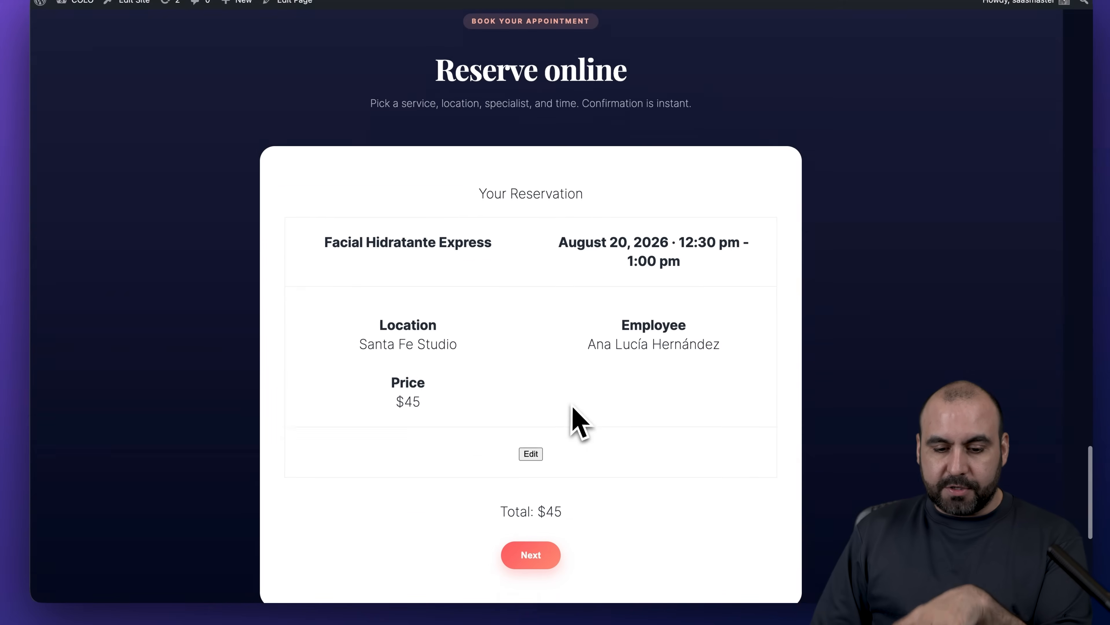
- Enter the customer's name, e-mail and phone number, plus a 'te' booking note
{"action": "left_click", "coordinate": [539, 537]}
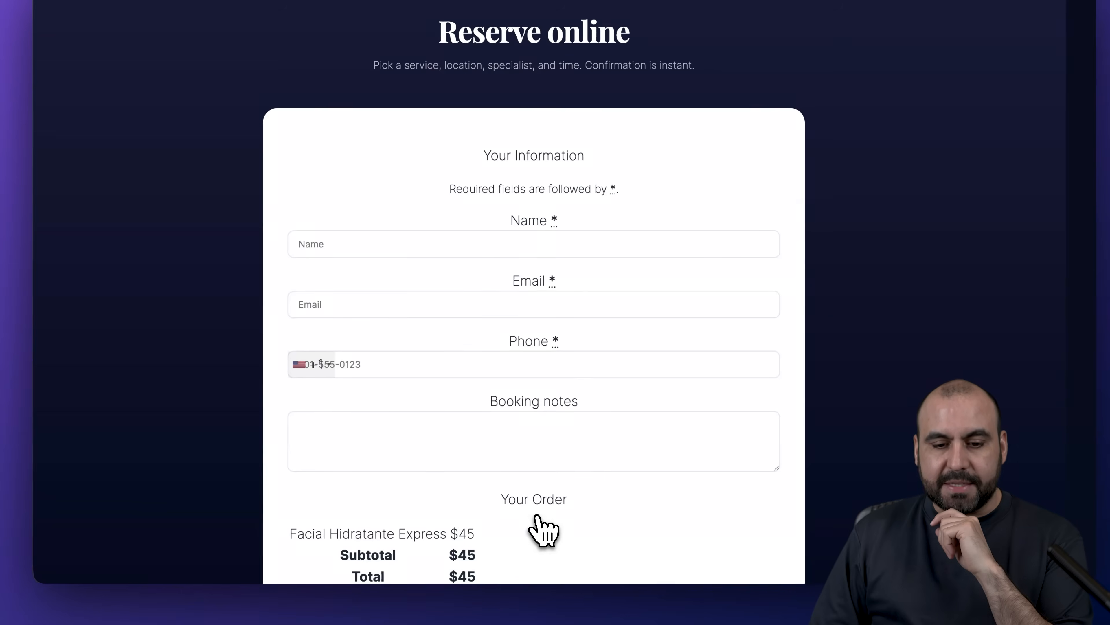
{"action": "left_click", "coordinate": [448, 245]}
{"action": "type", "text": "jorge"}
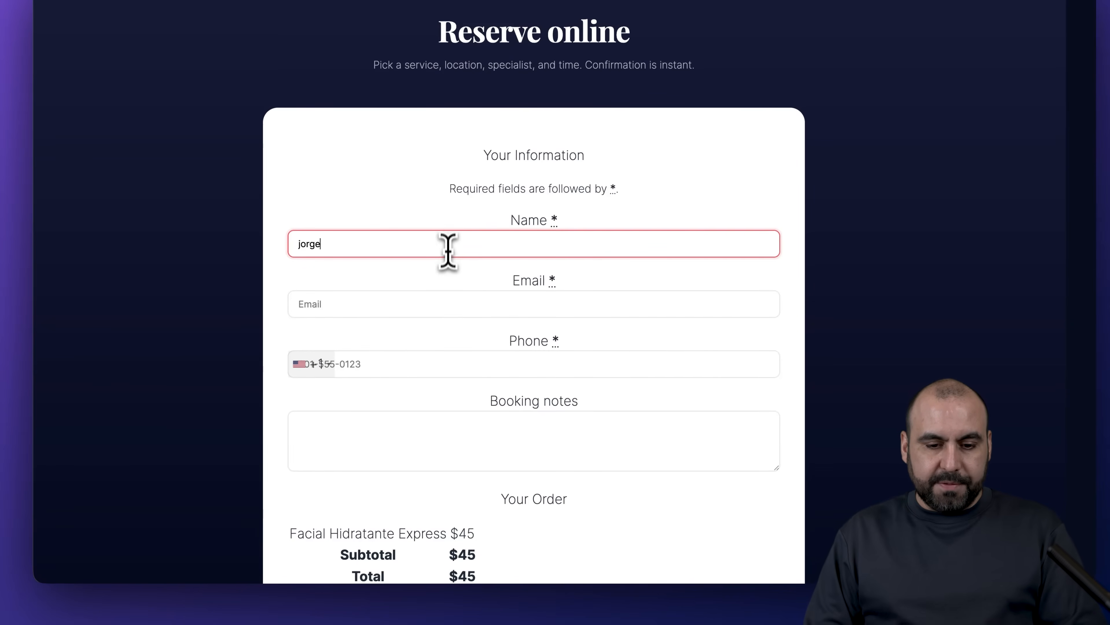
{"action": "left_click", "coordinate": [444, 305]}
{"action": "type", "text": "test@test."}
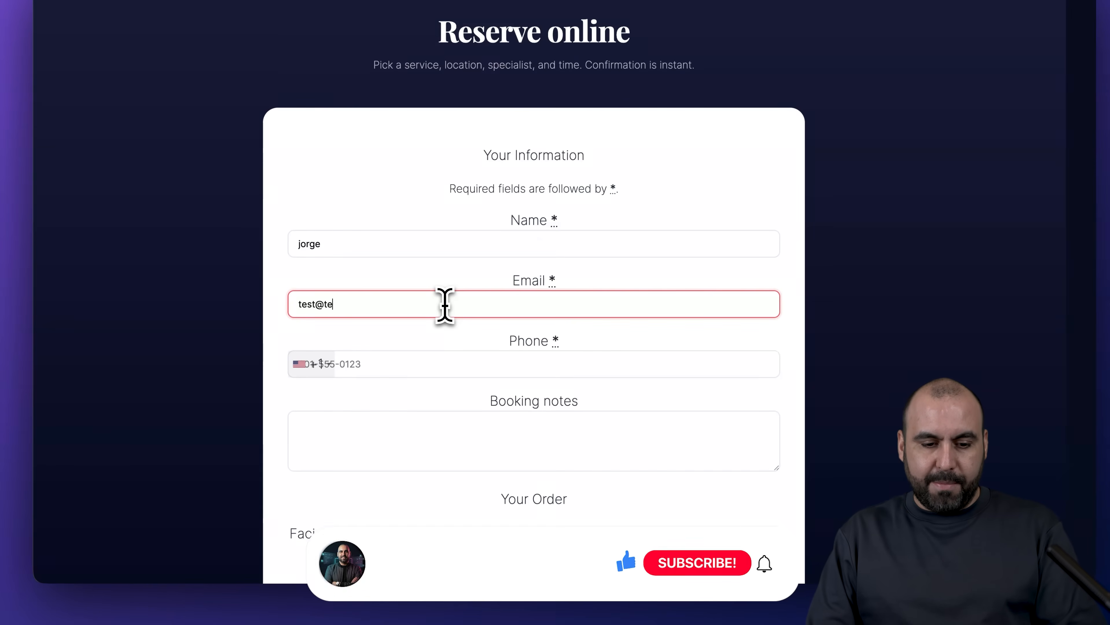
{"action": "type", "text": "com"}
{"action": "left_click", "coordinate": [444, 370]}
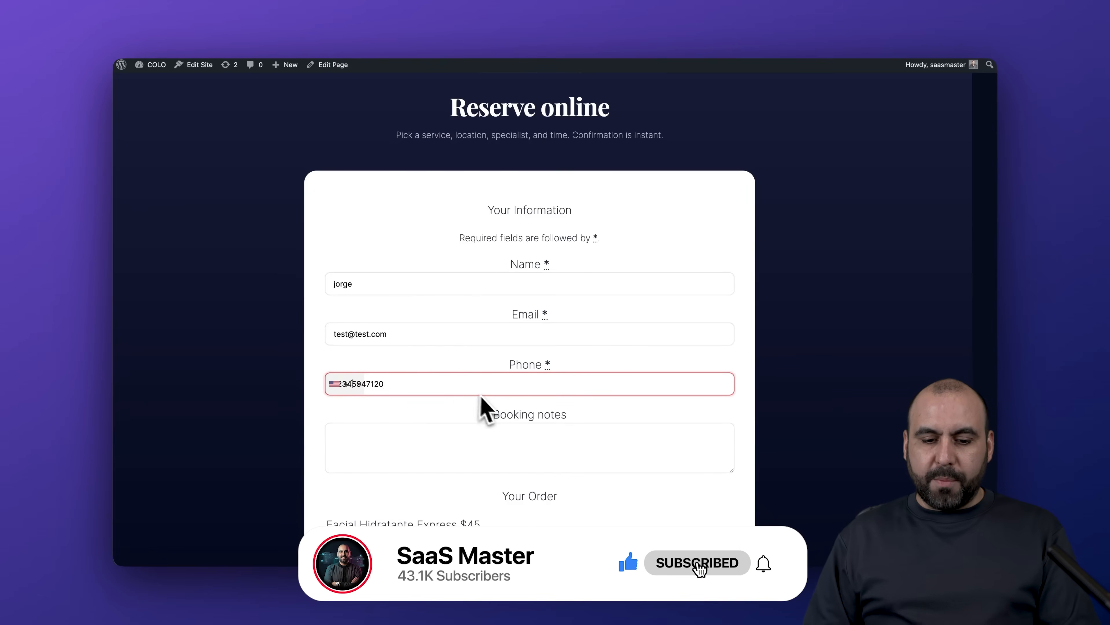
{"action": "scroll", "coordinate": [544, 451], "scroll_direction": "down", "scroll_amount": 3}
{"action": "left_click", "coordinate": [508, 329]}
{"action": "type", "text": "te"}
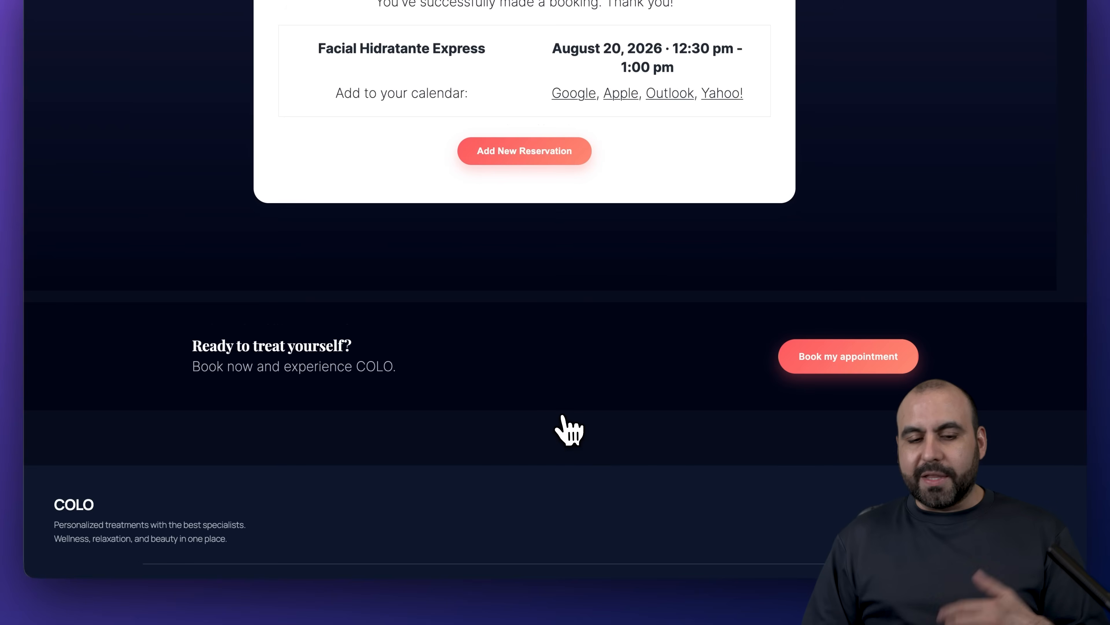
{"action": "scroll", "coordinate": [567, 426], "scroll_direction": "up", "scroll_amount": 5}
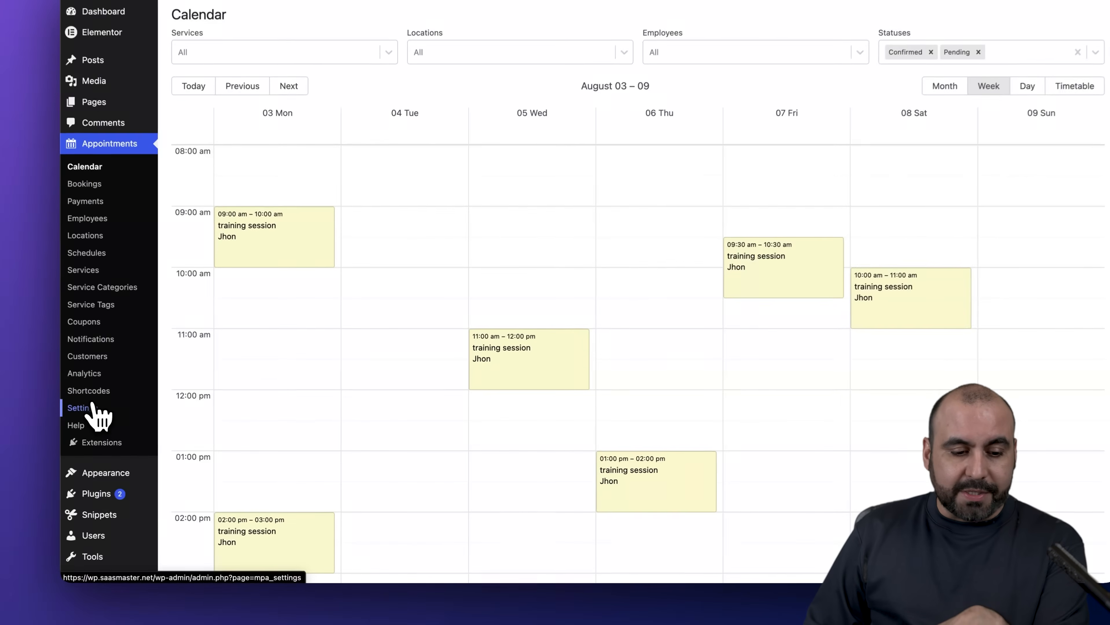
- Open the Appointments general settings and leave the Terms & Conditions page unset
{"action": "left_click", "coordinate": [131, 420]}
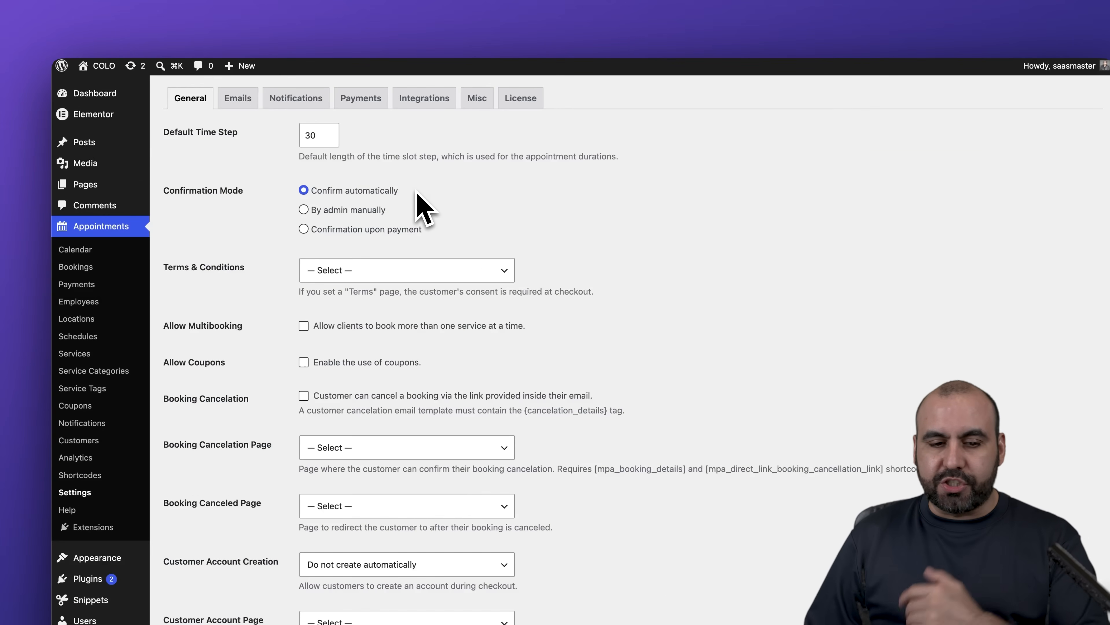
{"action": "left_click", "coordinate": [433, 223]}
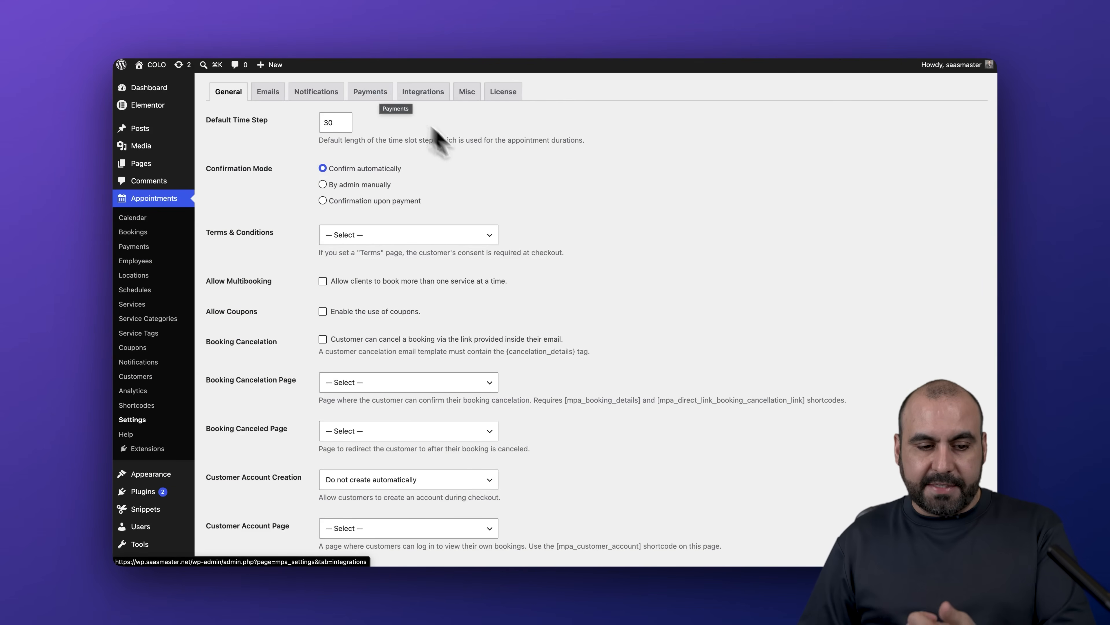
{"action": "scroll", "coordinate": [437, 175], "scroll_direction": "down", "scroll_amount": 2}
{"action": "left_click", "coordinate": [464, 193]}
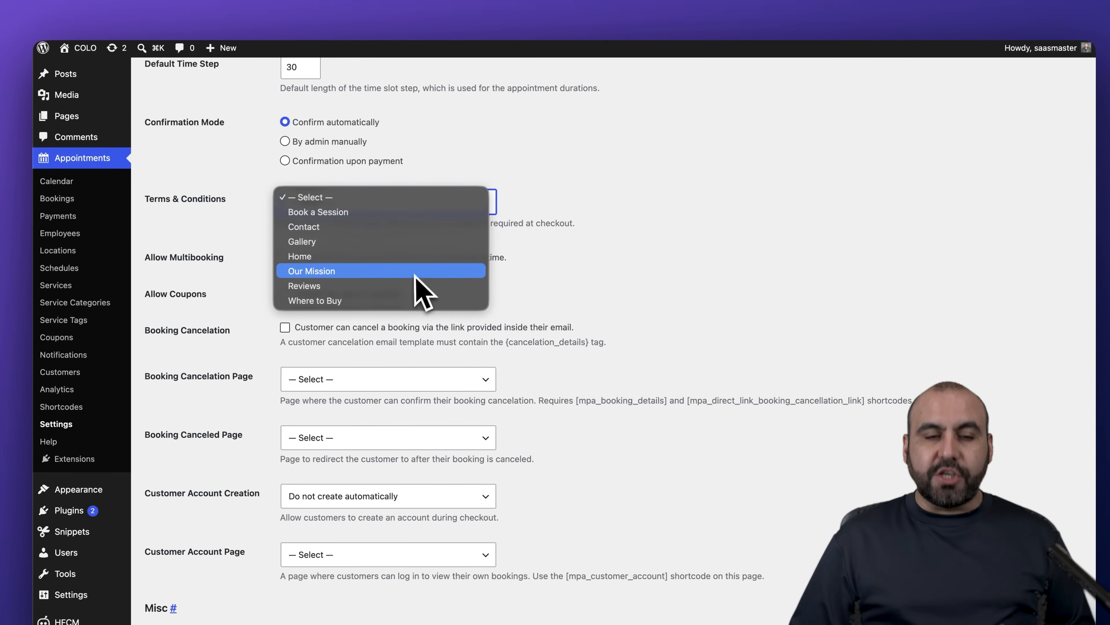
{"action": "left_click", "coordinate": [596, 268]}
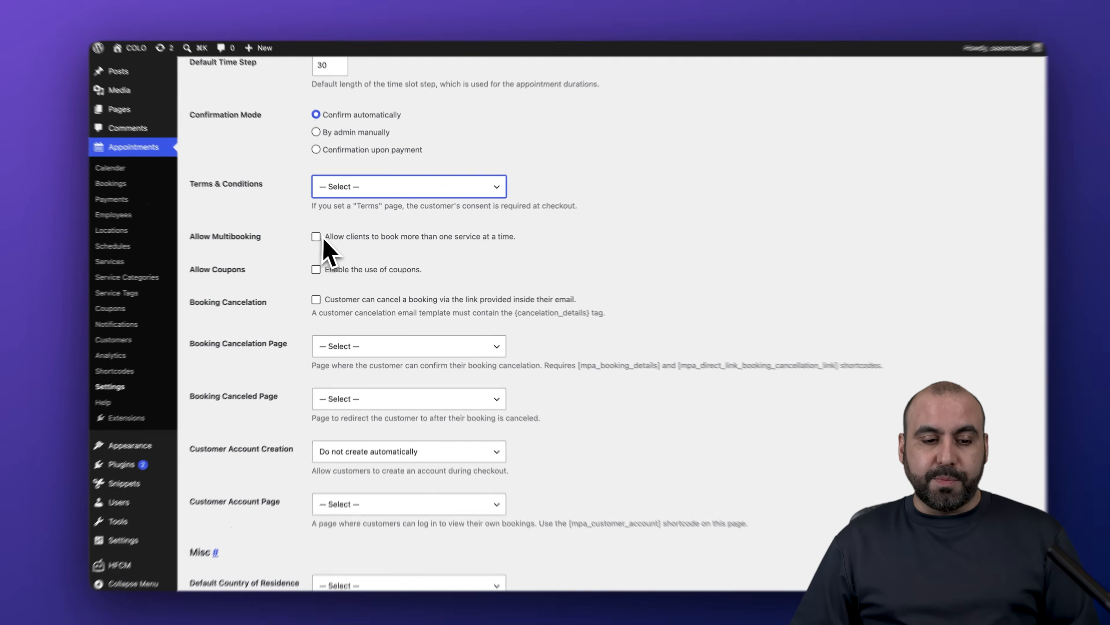
- Enable multibooking, review the booking cancelation page options, and save the general settings
{"action": "left_click", "coordinate": [322, 239]}
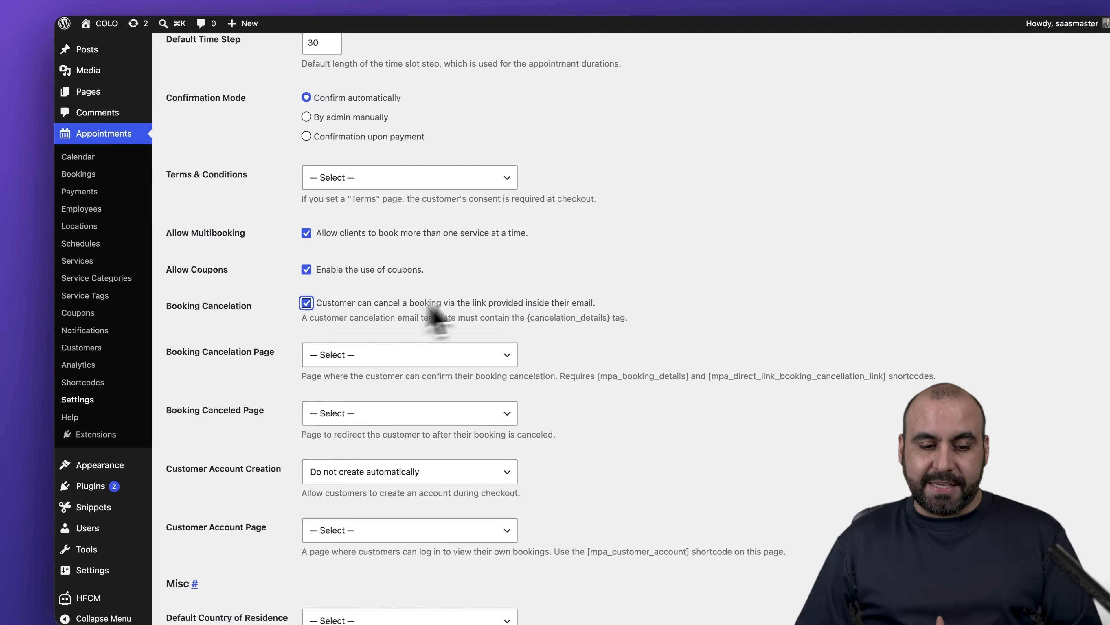
{"action": "scroll", "coordinate": [503, 315], "scroll_direction": "down", "scroll_amount": 3}
{"action": "left_click", "coordinate": [383, 247]}
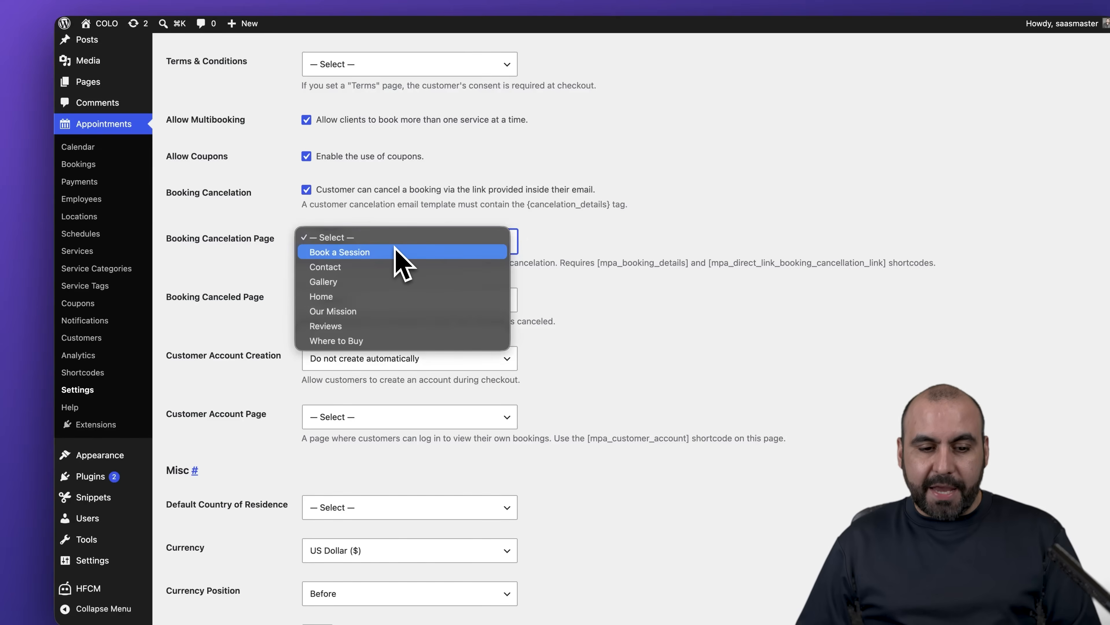
{"action": "scroll", "coordinate": [307, 245], "scroll_direction": "down", "scroll_amount": 5}
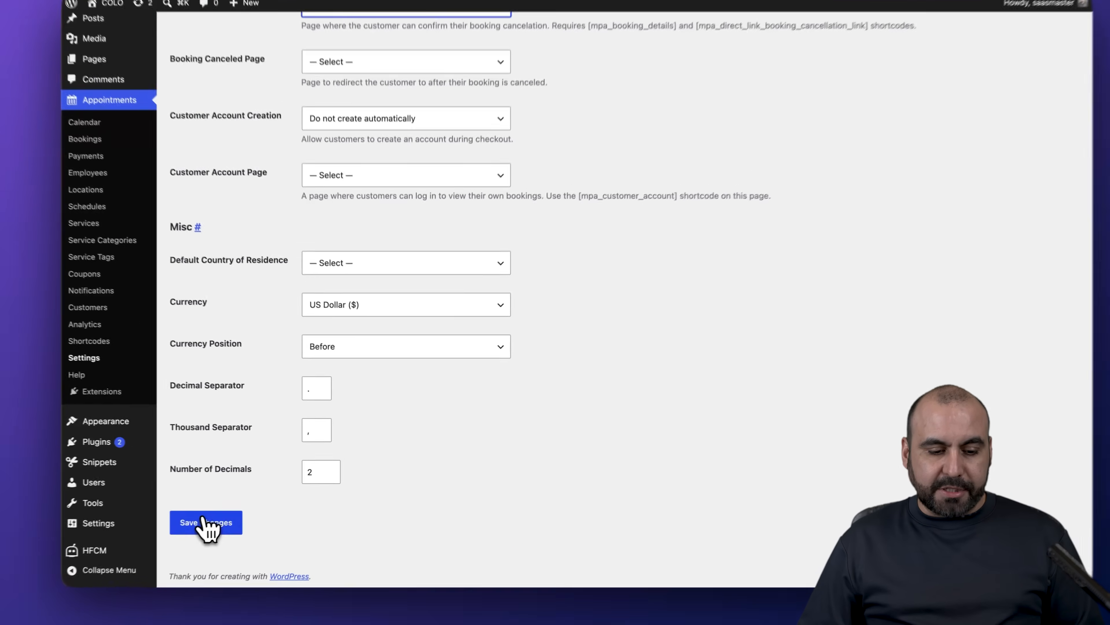
{"action": "left_click", "coordinate": [232, 512]}
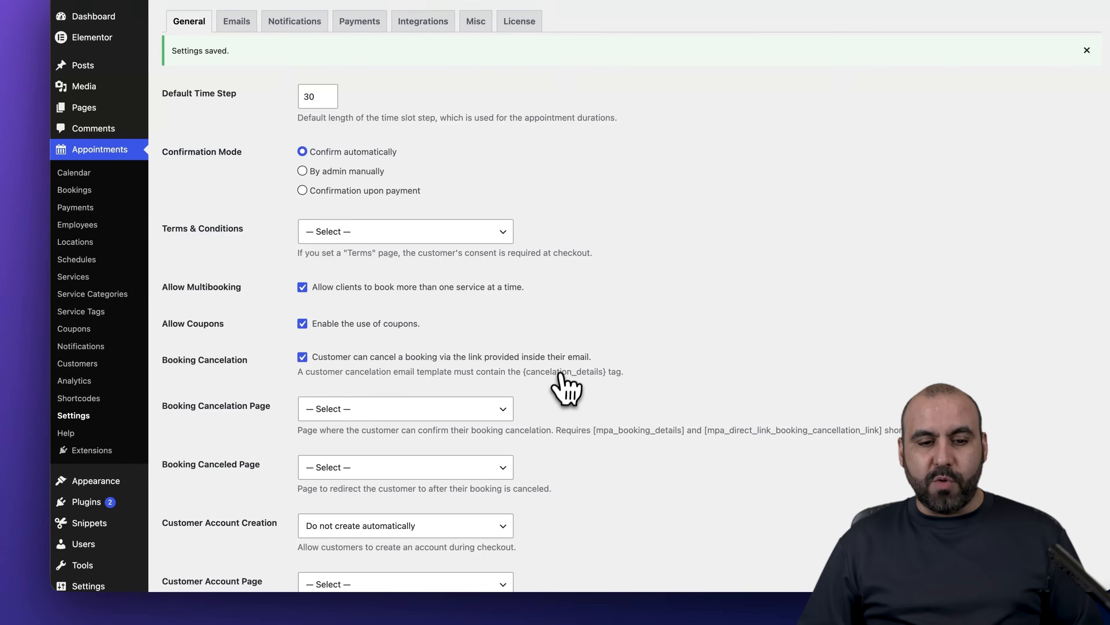
- Browse the Email, Notification, Payment and Google Calendar Sync settings tabs, ending on Misc
{"action": "left_click", "coordinate": [232, 21]}
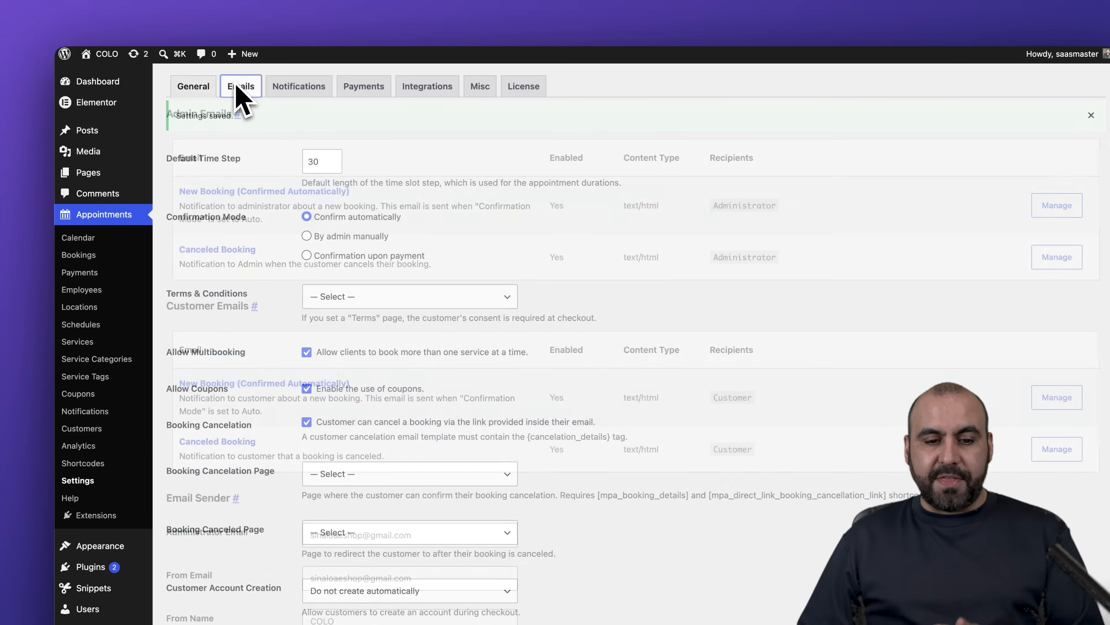
{"action": "scroll", "coordinate": [453, 294], "scroll_direction": "down", "scroll_amount": 15}
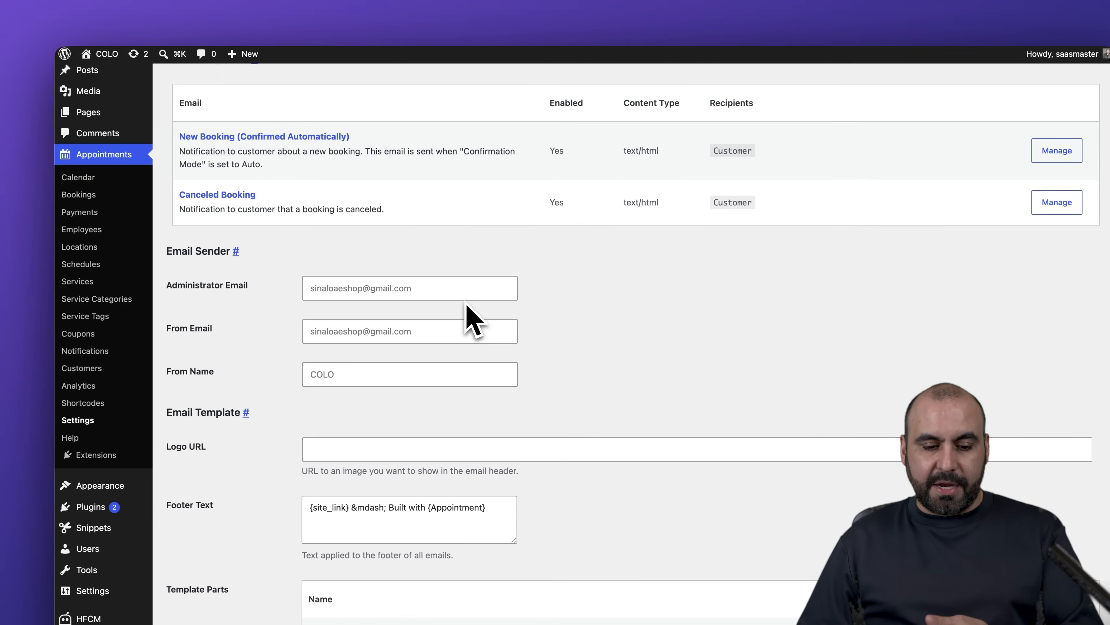
{"action": "scroll", "coordinate": [469, 314], "scroll_direction": "up", "scroll_amount": 15}
{"action": "left_click", "coordinate": [313, 157]}
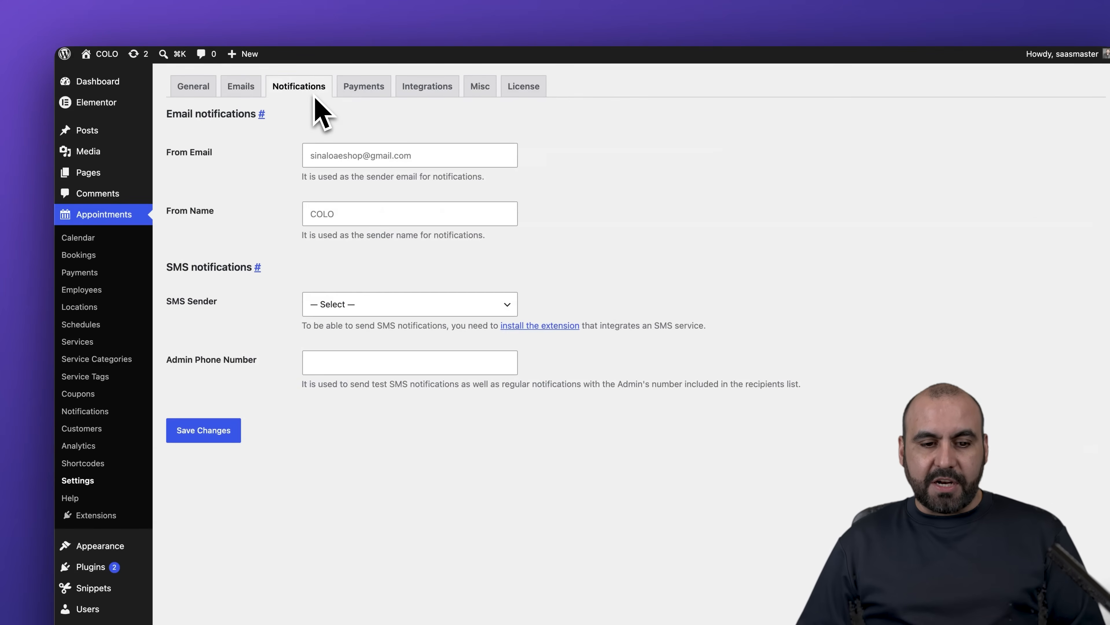
{"action": "left_click", "coordinate": [363, 90]}
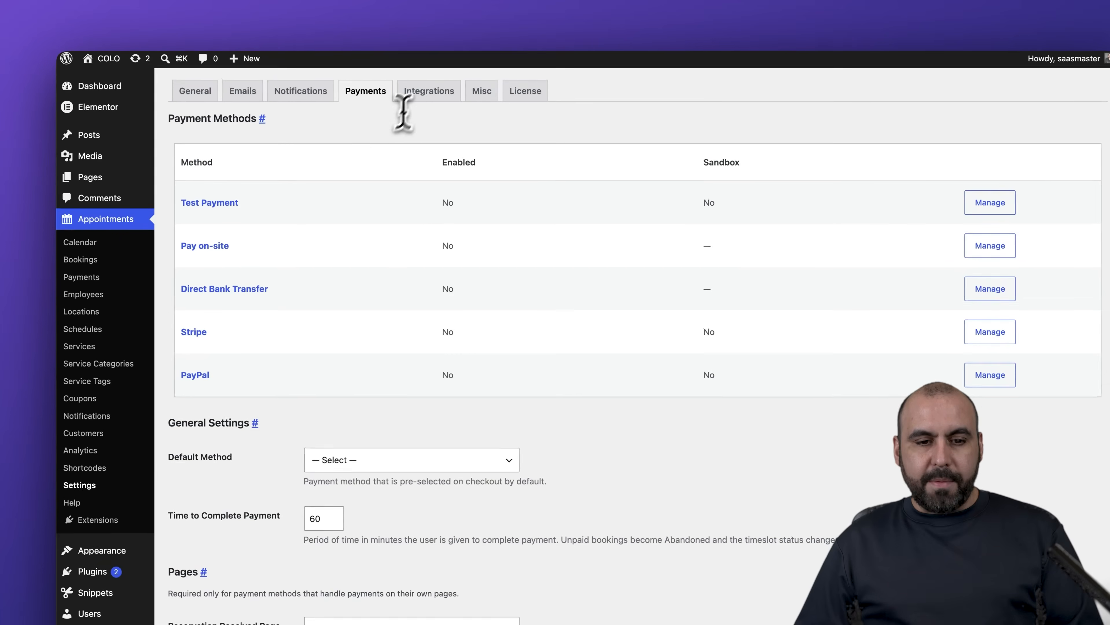
{"action": "left_click", "coordinate": [419, 93]}
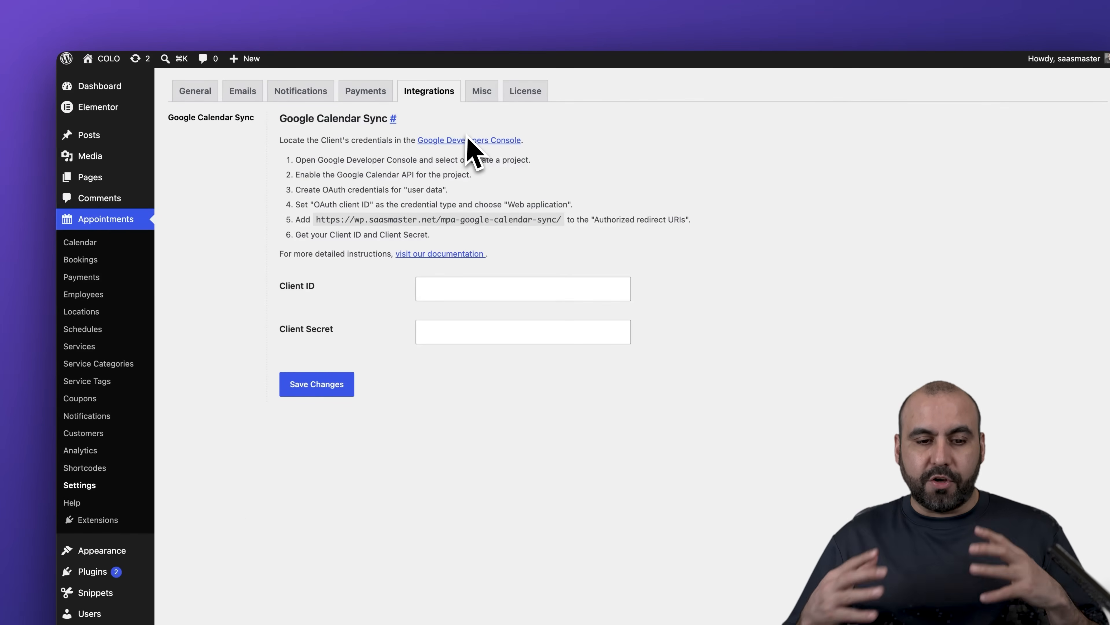
{"action": "left_click", "coordinate": [483, 92]}
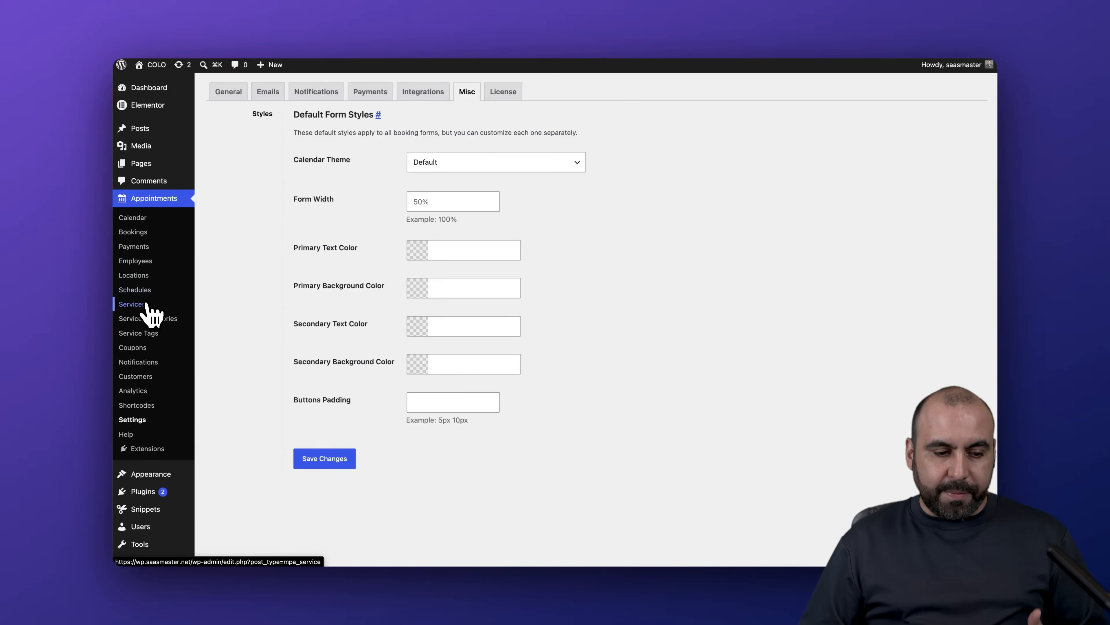
- Browse Service Tags, Categories, Coupons, Locations, Services and Employees, ending on the Schedules list
{"action": "left_click", "coordinate": [147, 333]}
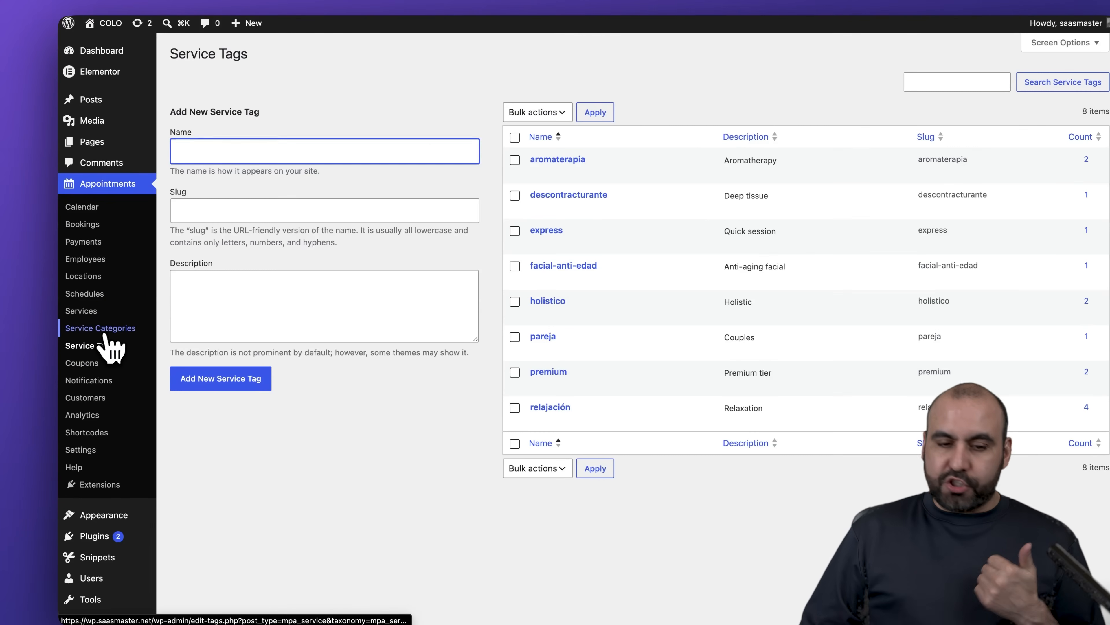
{"action": "left_click", "coordinate": [112, 347]}
{"action": "left_click", "coordinate": [106, 329]}
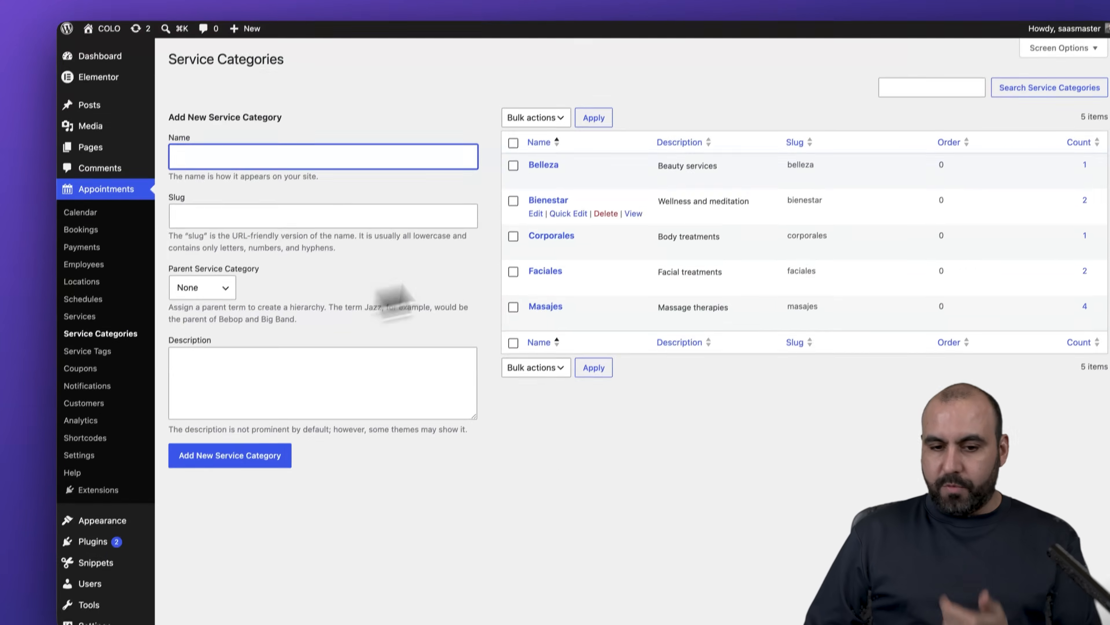
{"action": "left_click", "coordinate": [88, 383]}
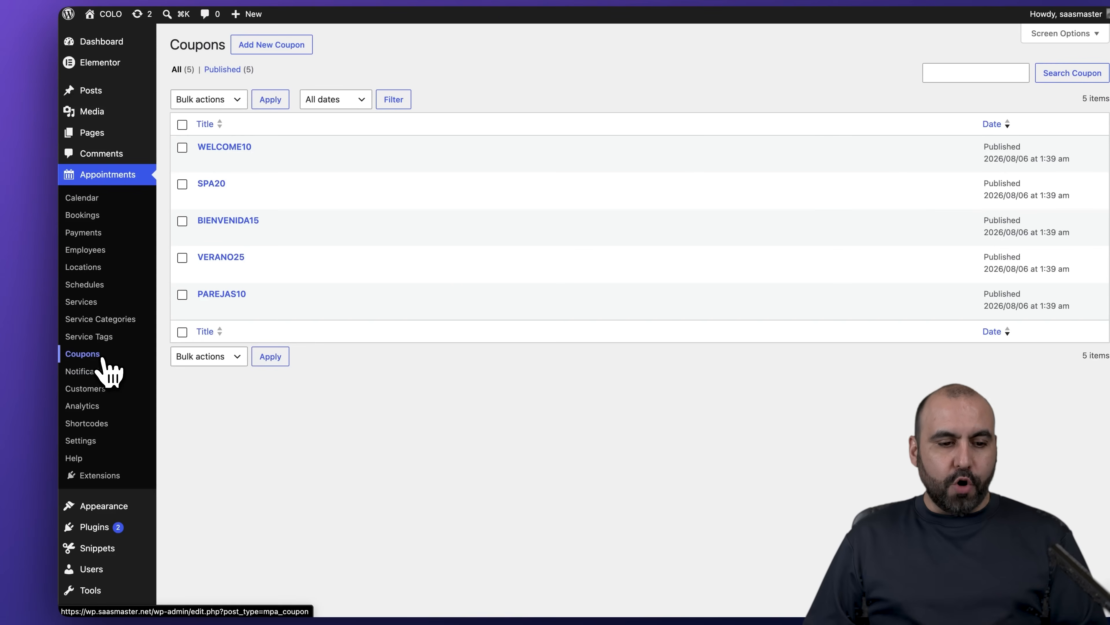
{"action": "left_click", "coordinate": [100, 268]}
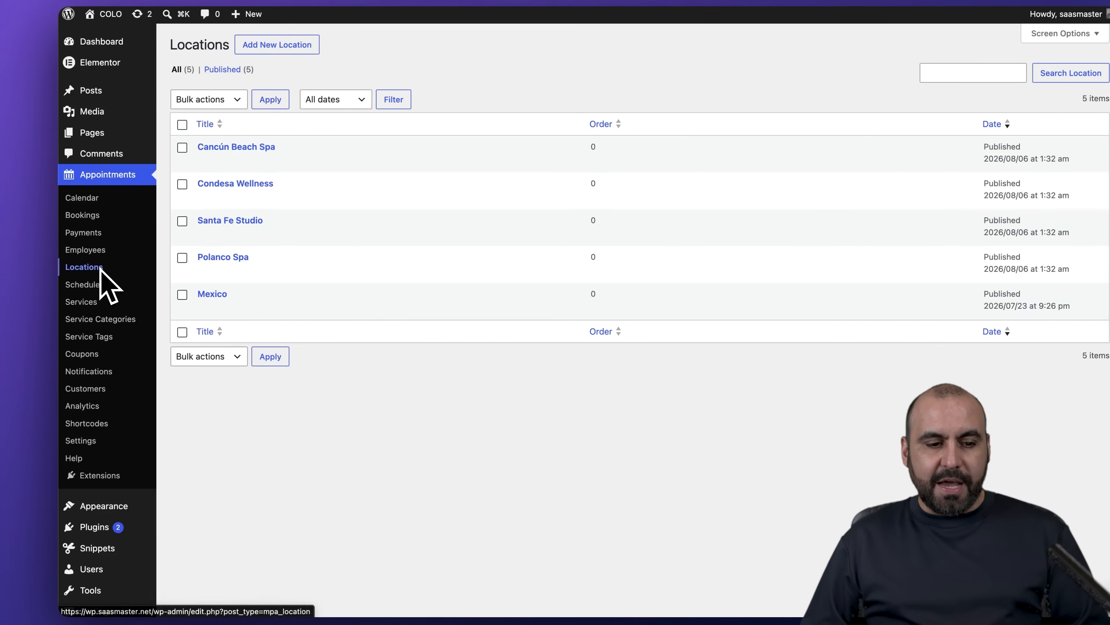
{"action": "left_click", "coordinate": [94, 302]}
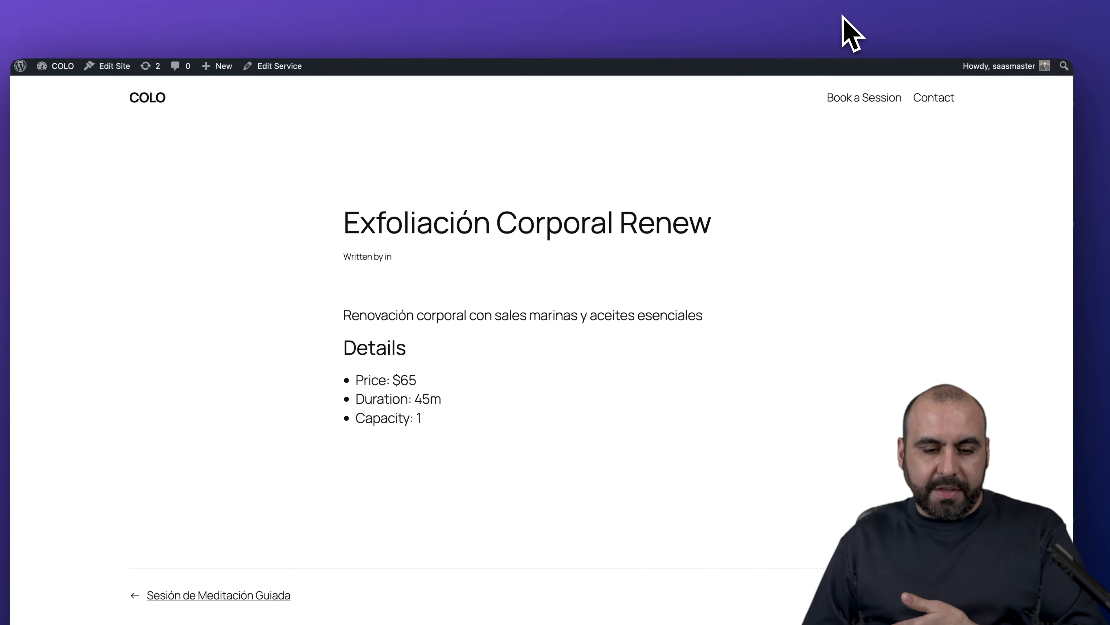
{"action": "key", "text": "super+bracketleft"}
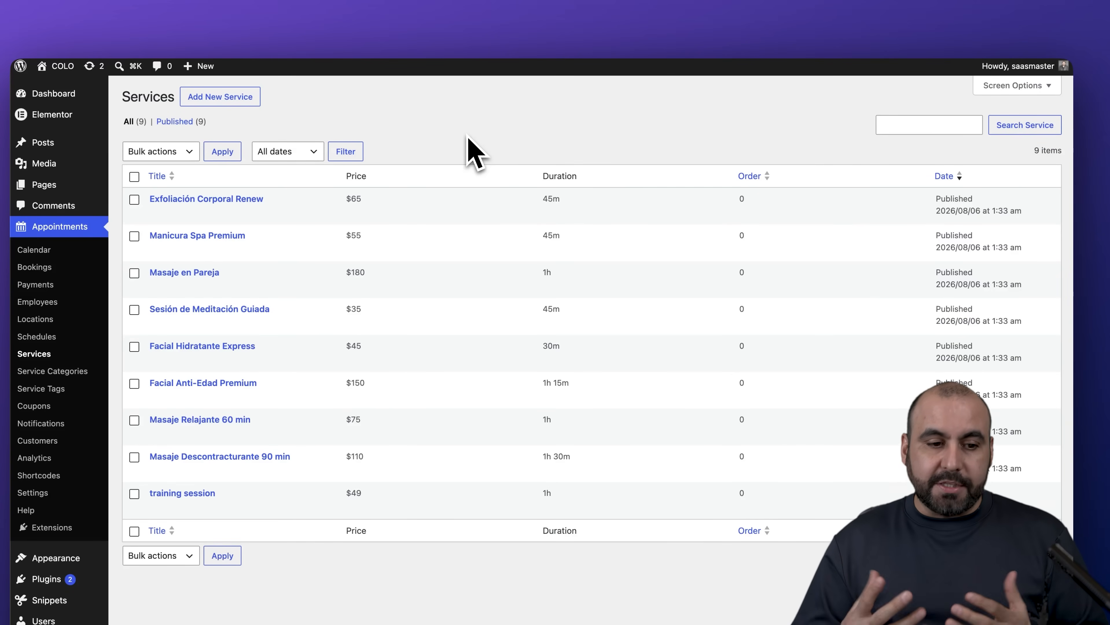
{"action": "left_click", "coordinate": [37, 301]}
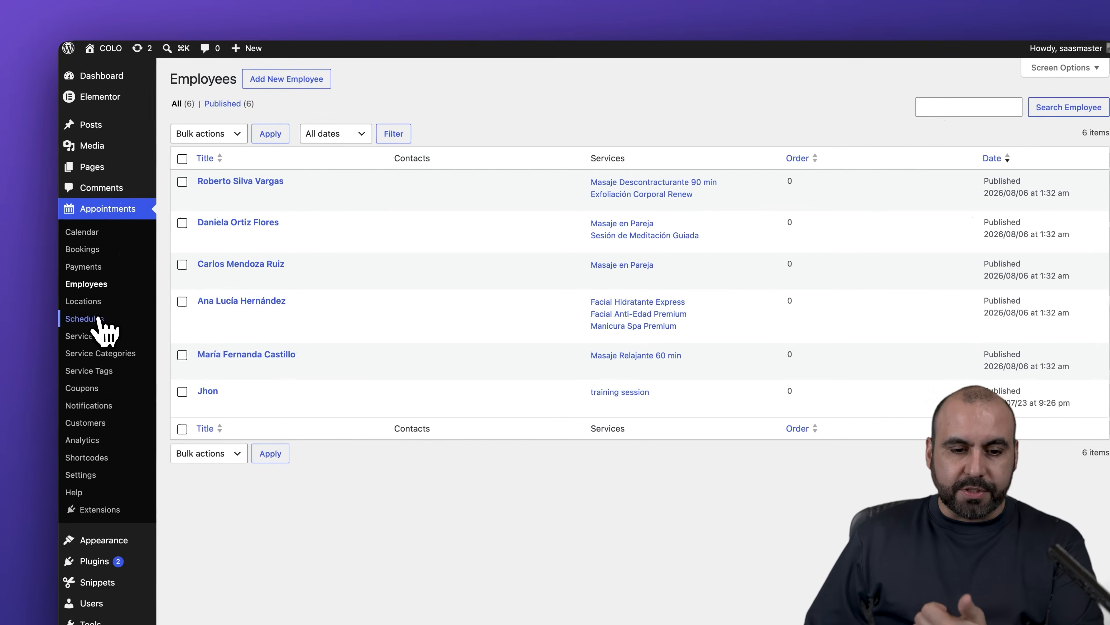
{"action": "left_click", "coordinate": [133, 290]}
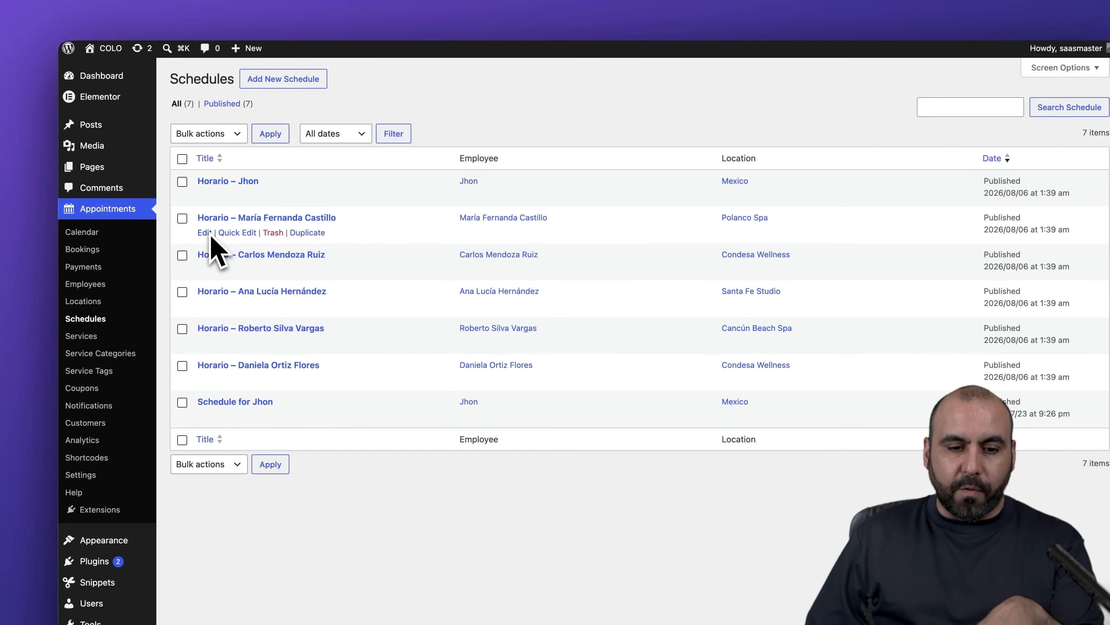
- Edit the Horario - Jhon schedule, keeping Mexico as main location and discarding a new timetable entry
{"action": "left_click", "coordinate": [205, 196]}
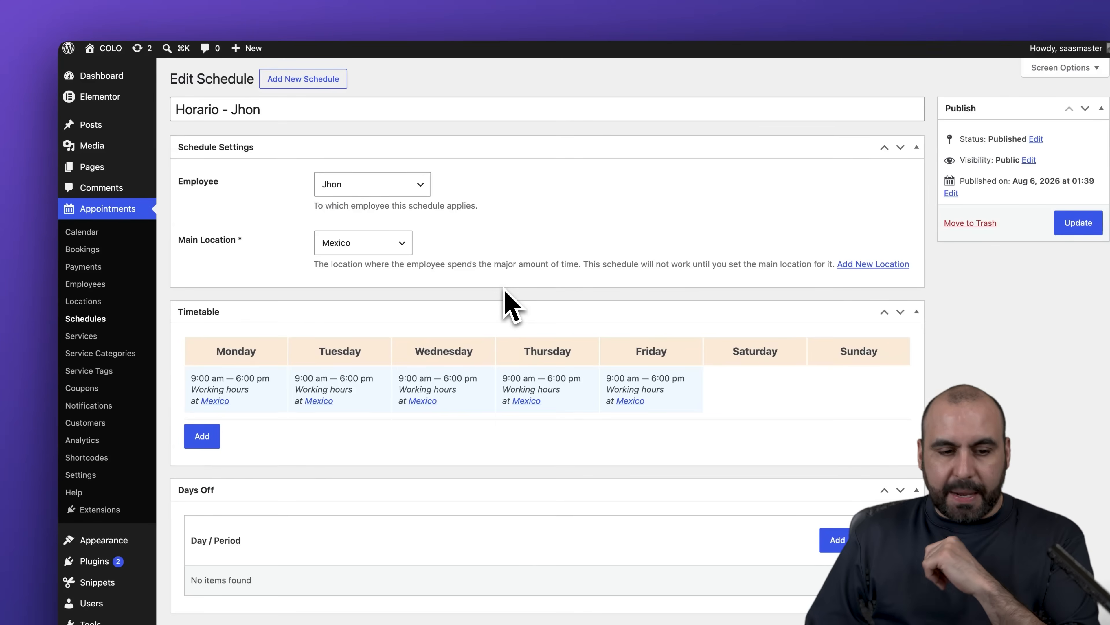
{"action": "left_click", "coordinate": [365, 245]}
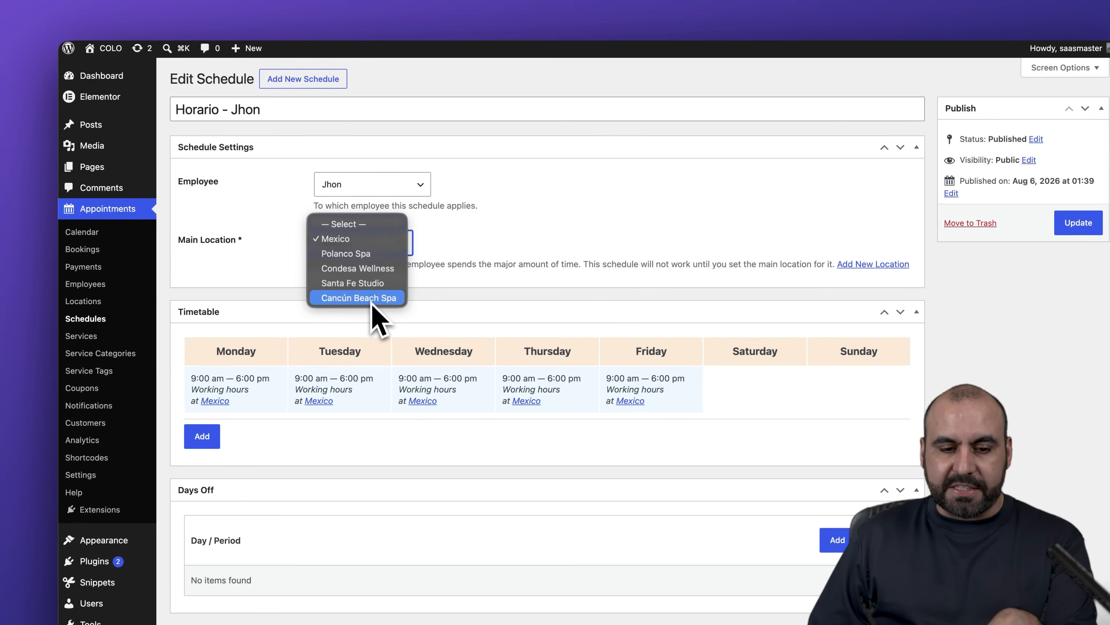
{"action": "left_click", "coordinate": [376, 243]}
{"action": "scroll", "coordinate": [533, 240], "scroll_direction": "down", "scroll_amount": 6}
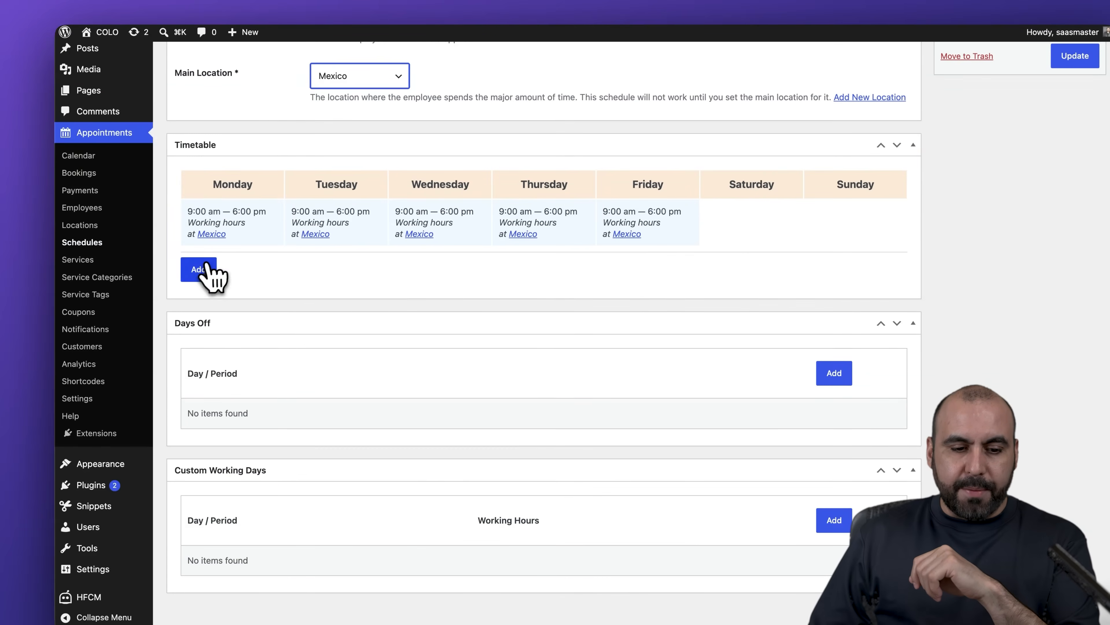
{"action": "left_click", "coordinate": [198, 269]}
{"action": "left_click", "coordinate": [247, 457]}
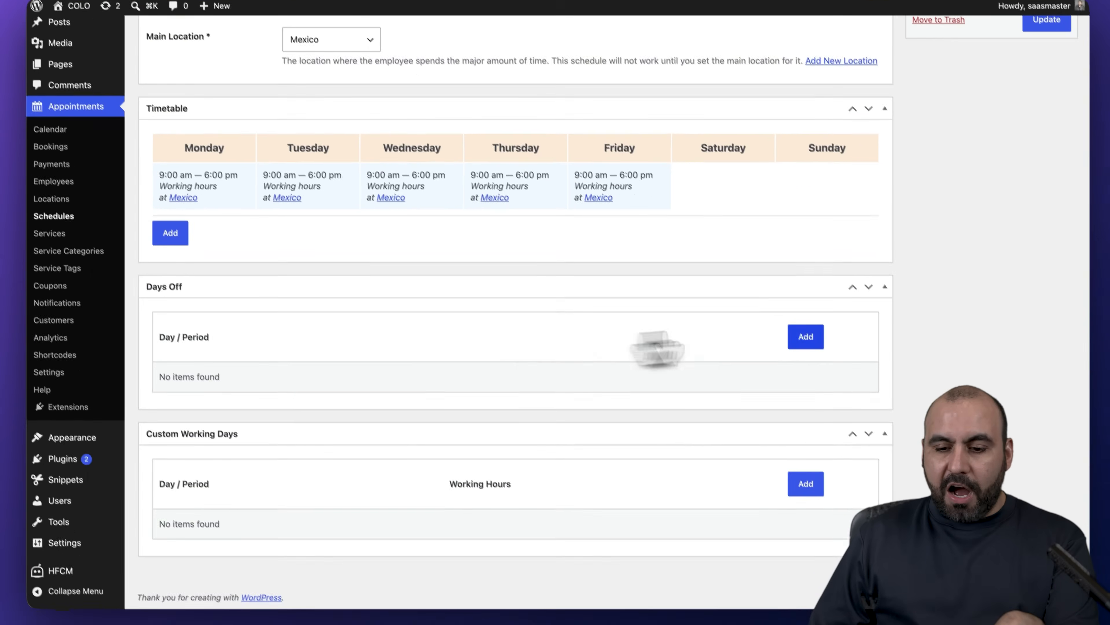
- Add an August 21–27, 2026 days-off period to the schedule
{"action": "left_click", "coordinate": [805, 336]}
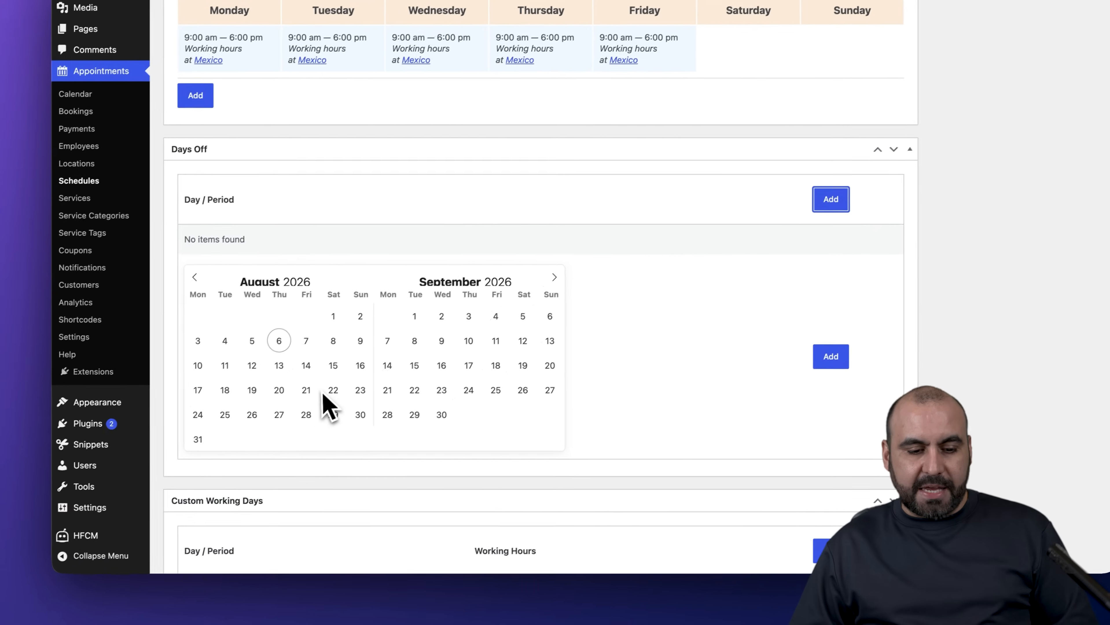
{"action": "left_click", "coordinate": [311, 390]}
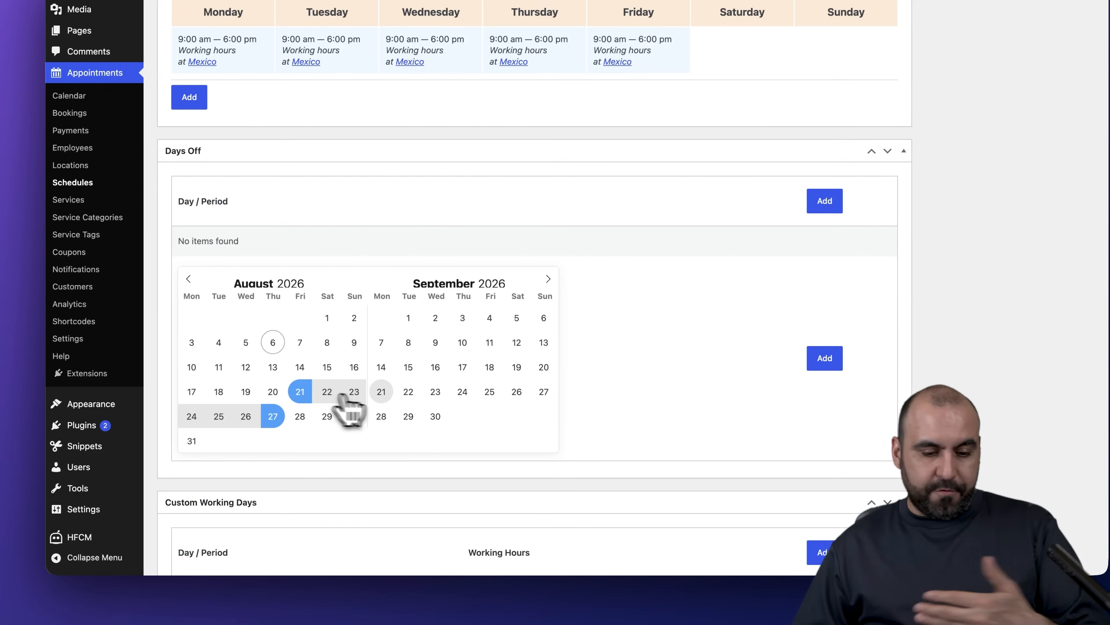
{"action": "left_click", "coordinate": [825, 358]}
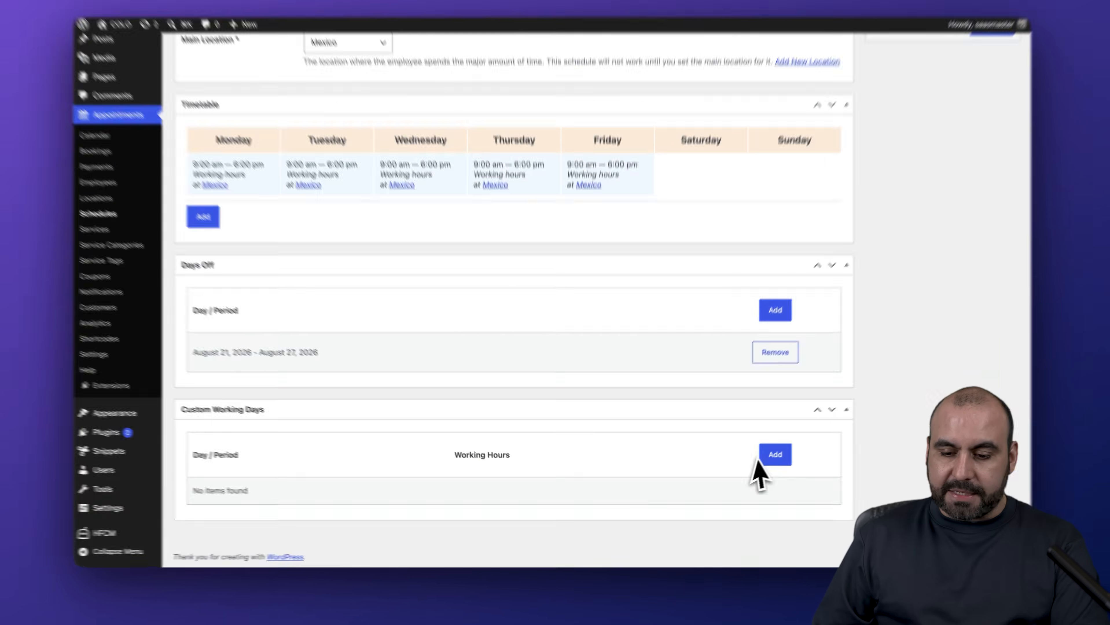
{"action": "left_click", "coordinate": [761, 462]}
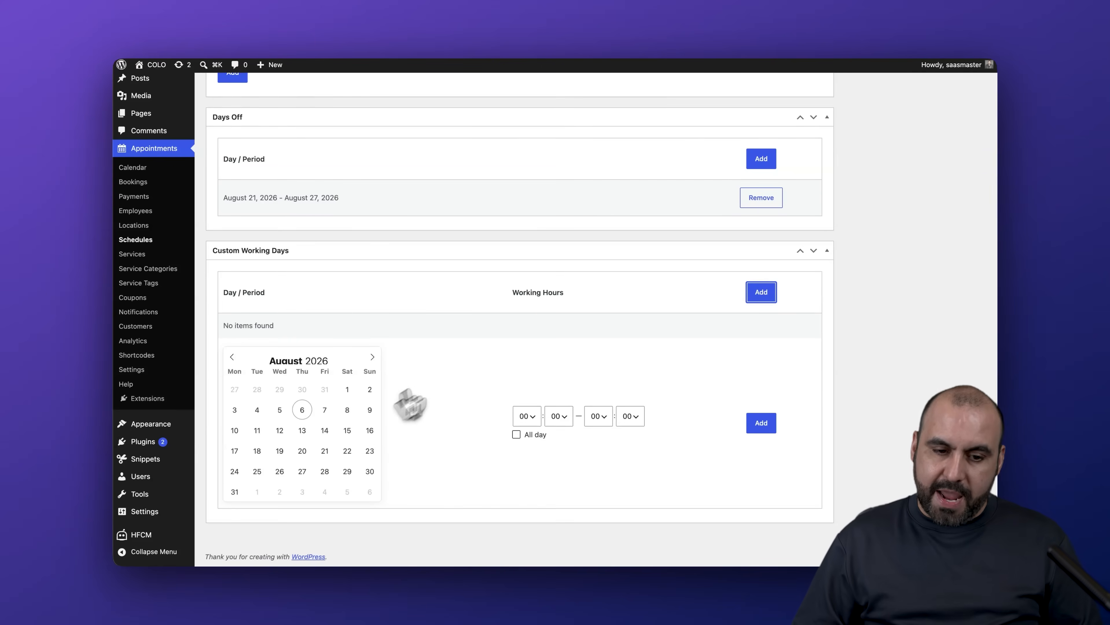
{"action": "scroll", "coordinate": [543, 385], "scroll_direction": "up", "scroll_amount": 10}
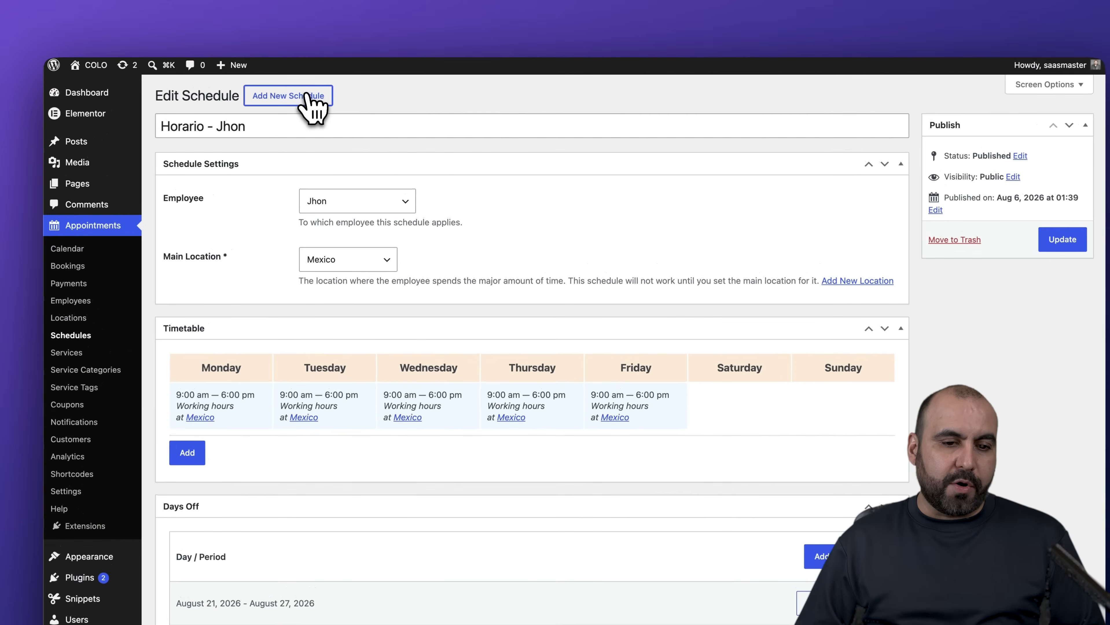
- Open a blank Add New Schedule form, leave Employee unselected, and go to the Coupons list
{"action": "left_click", "coordinate": [334, 91]}
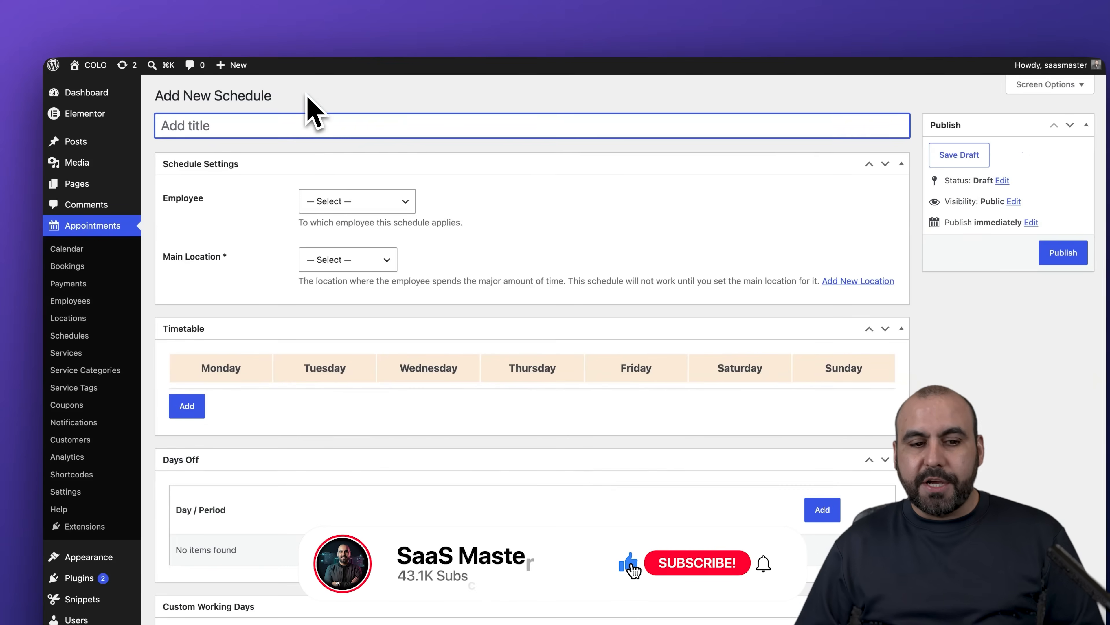
{"action": "left_click", "coordinate": [387, 207]}
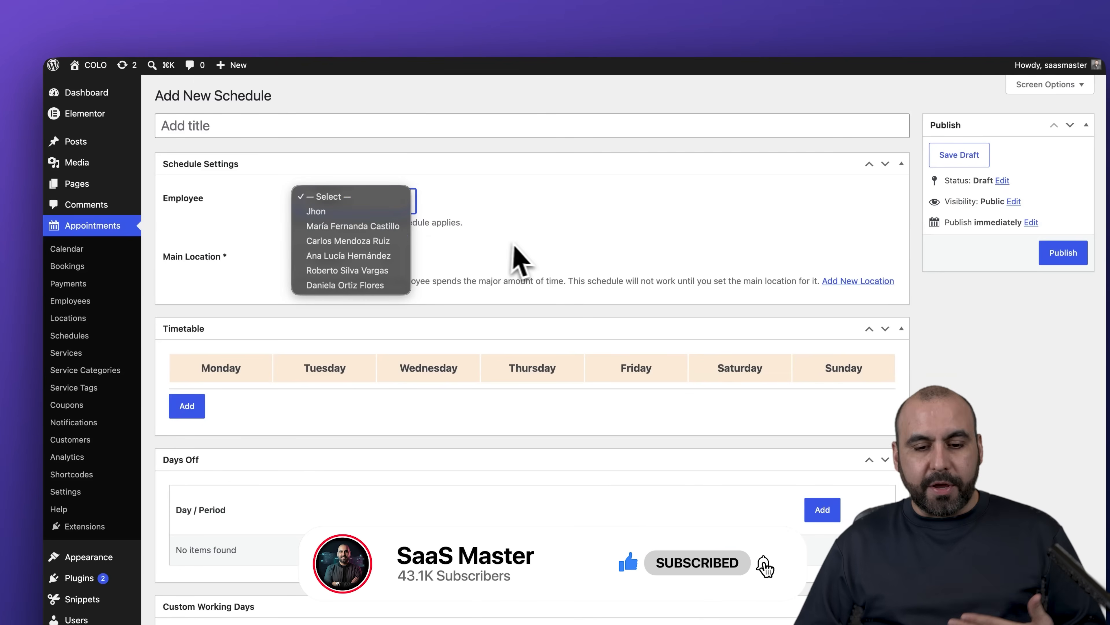
{"action": "left_click", "coordinate": [522, 247]}
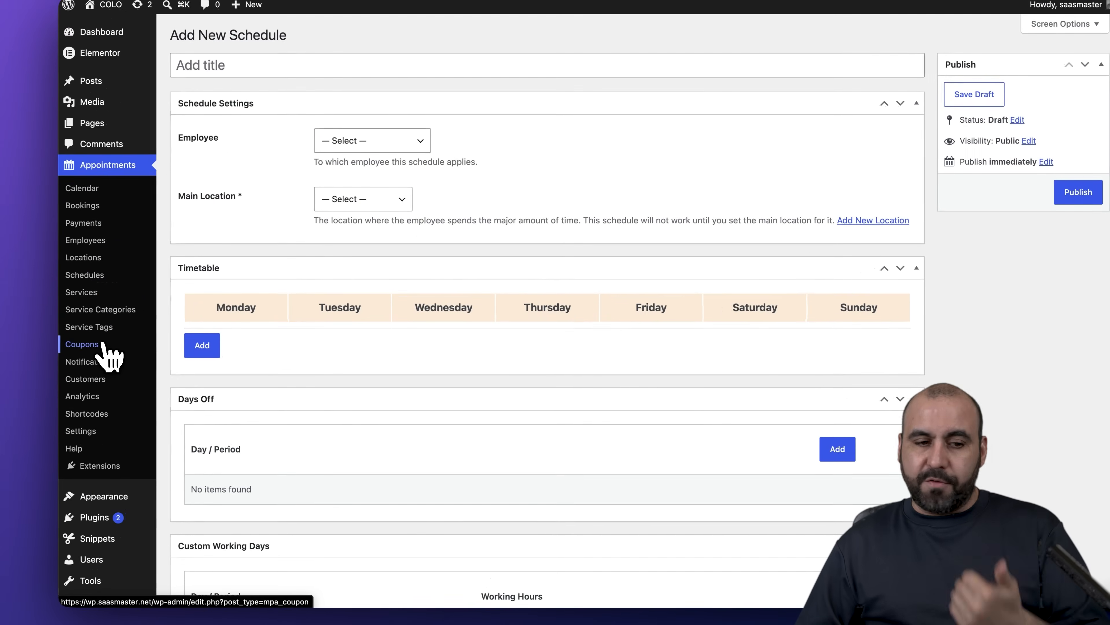
{"action": "left_click", "coordinate": [133, 347]}
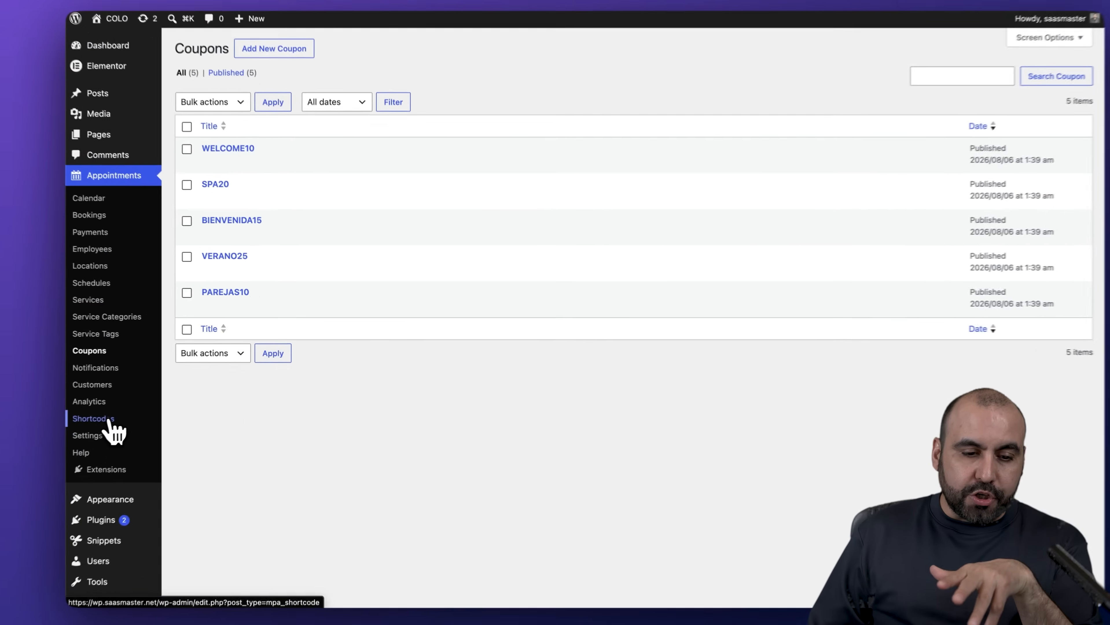
- Open the Shortcodes list and bring up the Add New shortcode type choices
{"action": "left_click", "coordinate": [136, 405]}
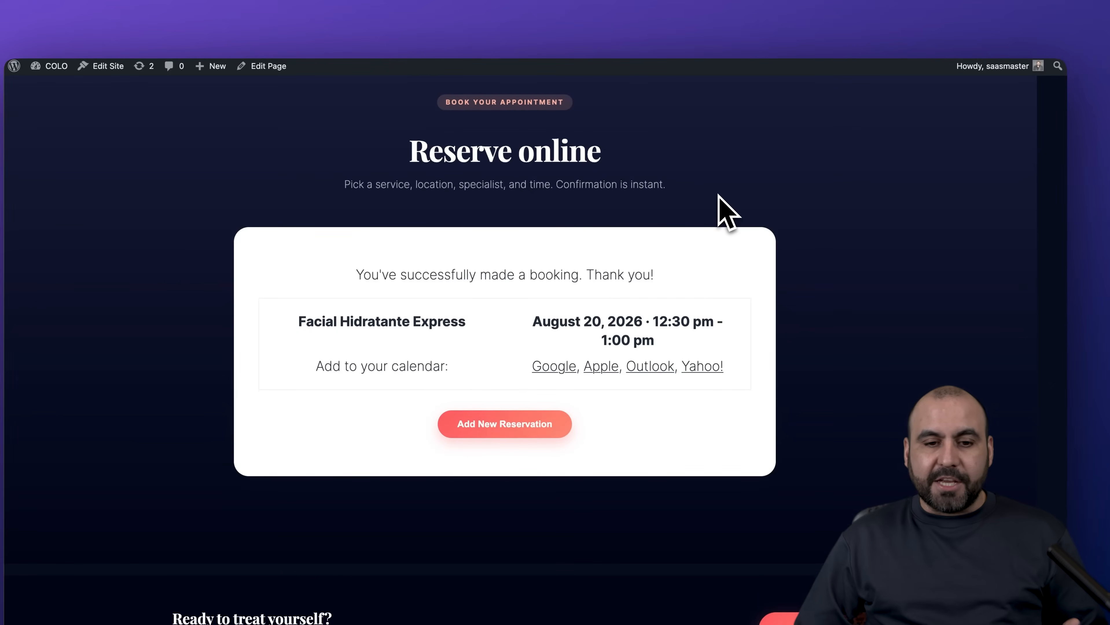
{"action": "scroll", "coordinate": [718, 195], "scroll_direction": "up", "scroll_amount": 15}
{"action": "scroll", "coordinate": [711, 182], "scroll_direction": "up", "scroll_amount": 10}
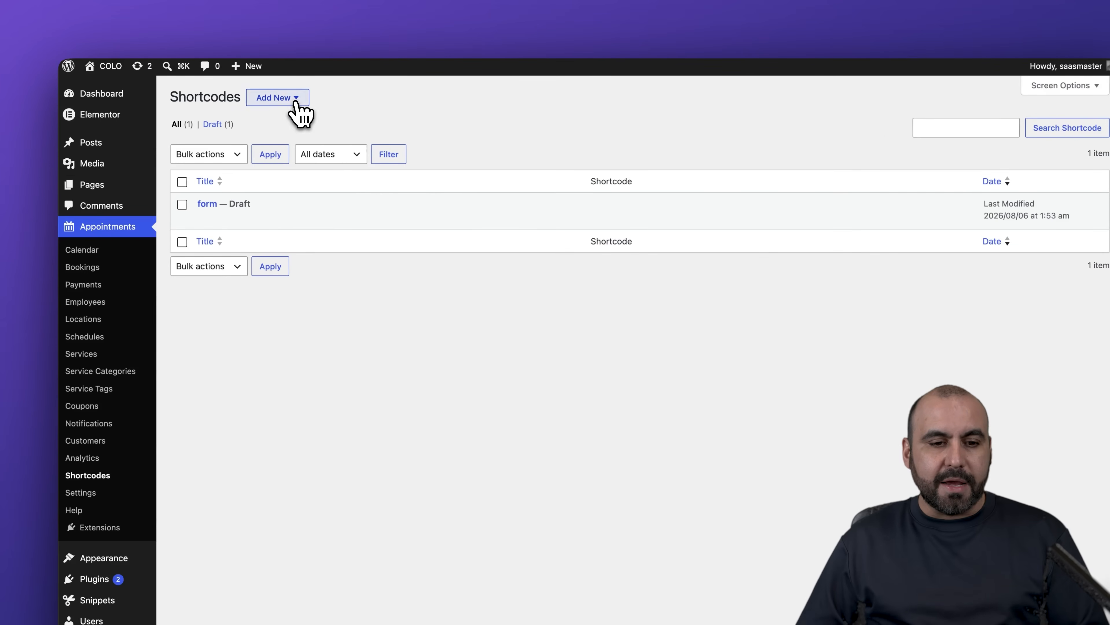
{"action": "left_click", "coordinate": [296, 102]}
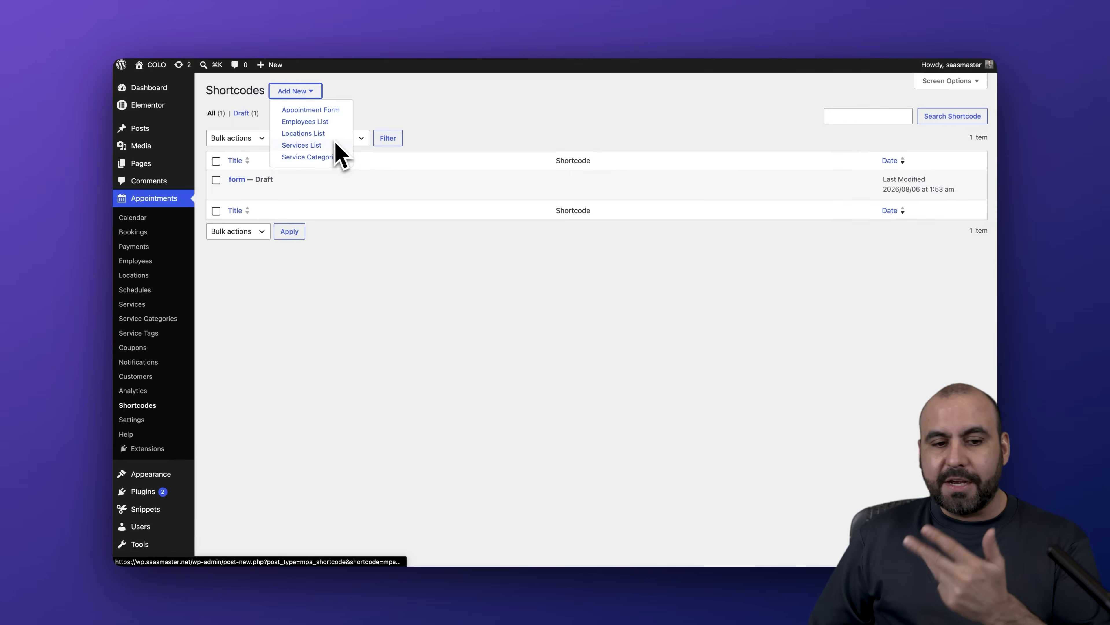
{"action": "left_click", "coordinate": [358, 221]}
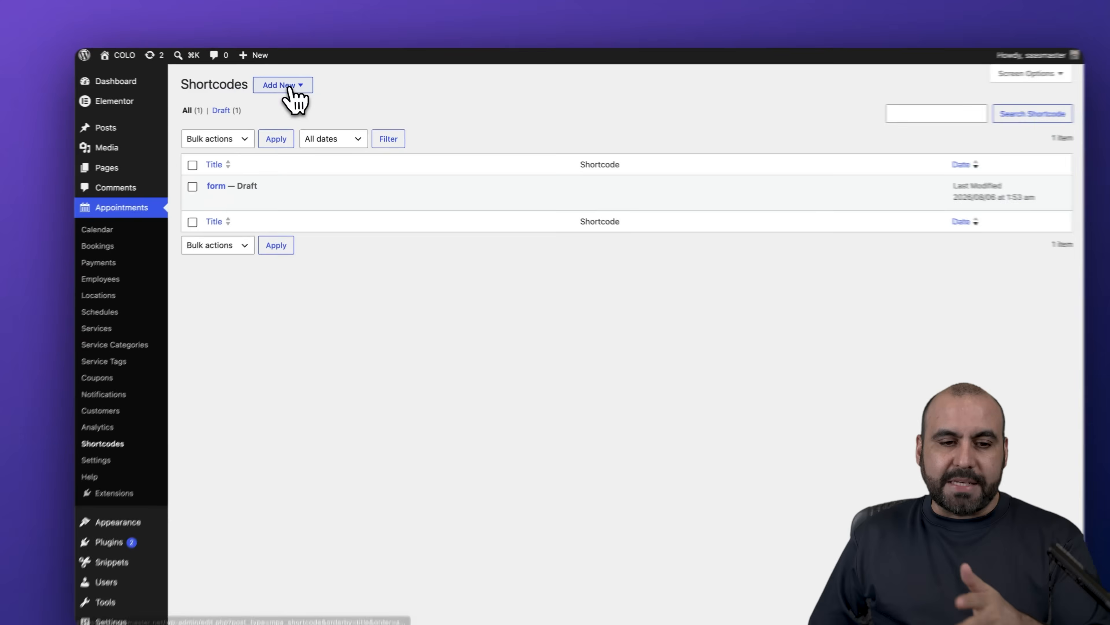
{"action": "left_click", "coordinate": [294, 91]}
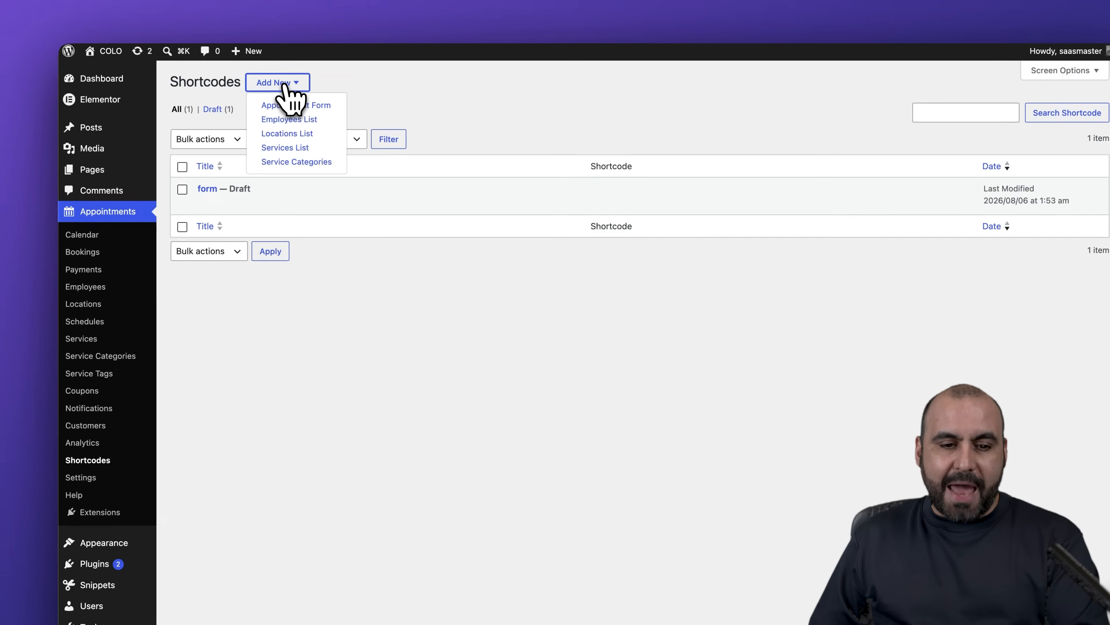
- Create a Services List shortcode titled 'services' and review its services, employees, categories, tags and per-page options
{"action": "left_click", "coordinate": [310, 149]}
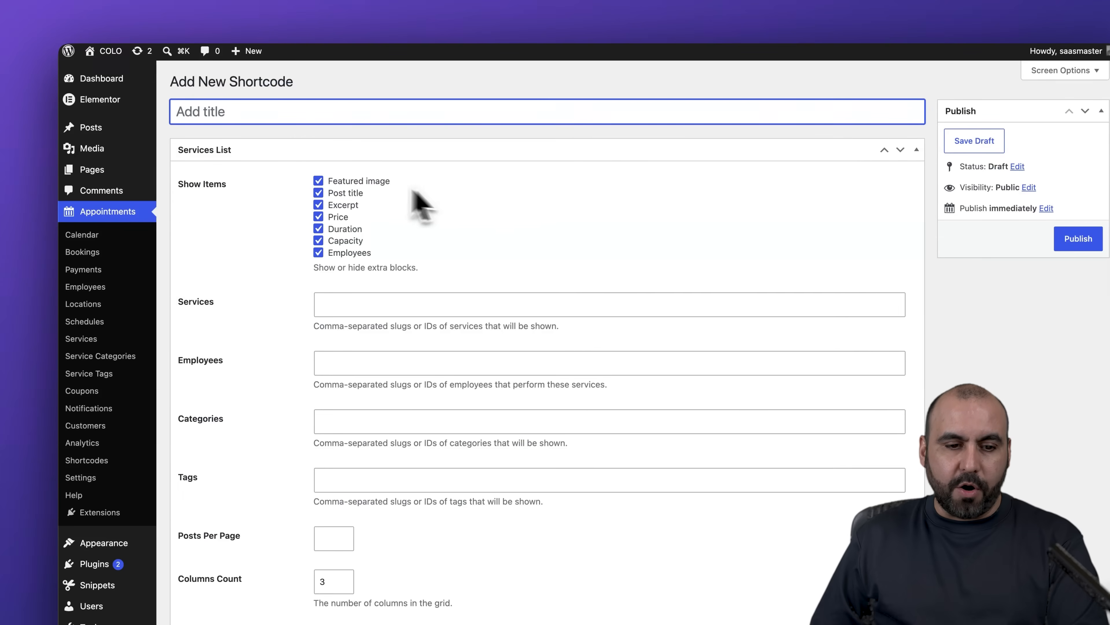
{"action": "left_click", "coordinate": [257, 112]}
{"action": "type", "text": "services"}
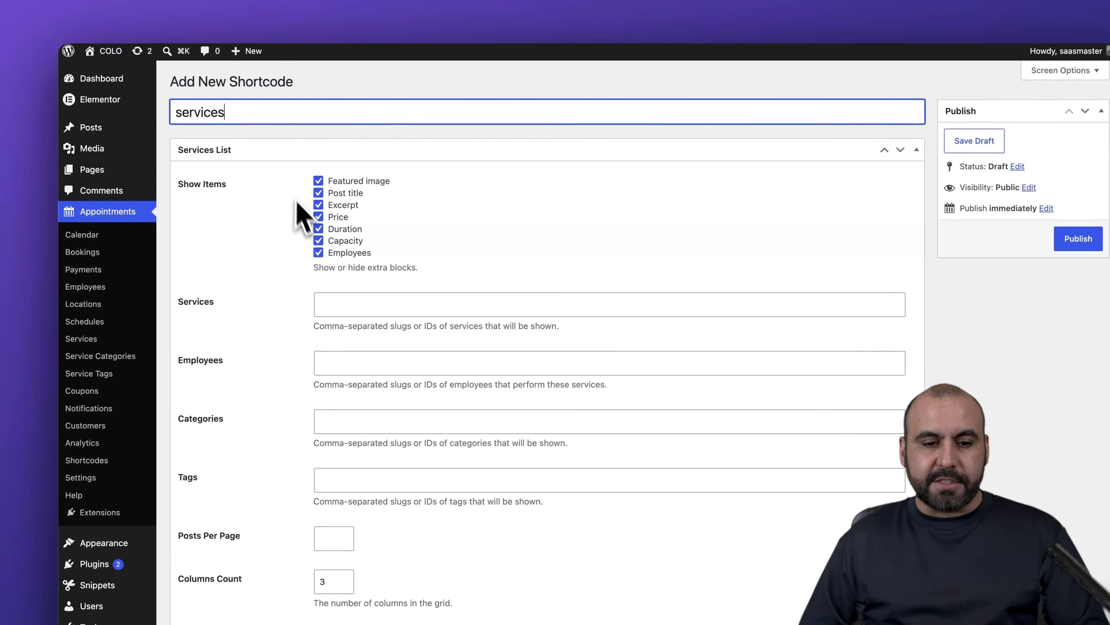
{"action": "scroll", "coordinate": [325, 317], "scroll_direction": "down", "scroll_amount": 3}
{"action": "left_click", "coordinate": [362, 187]}
{"action": "left_click", "coordinate": [361, 240]}
{"action": "left_click", "coordinate": [348, 302]}
{"action": "left_click", "coordinate": [341, 362]}
{"action": "left_click", "coordinate": [329, 420]}
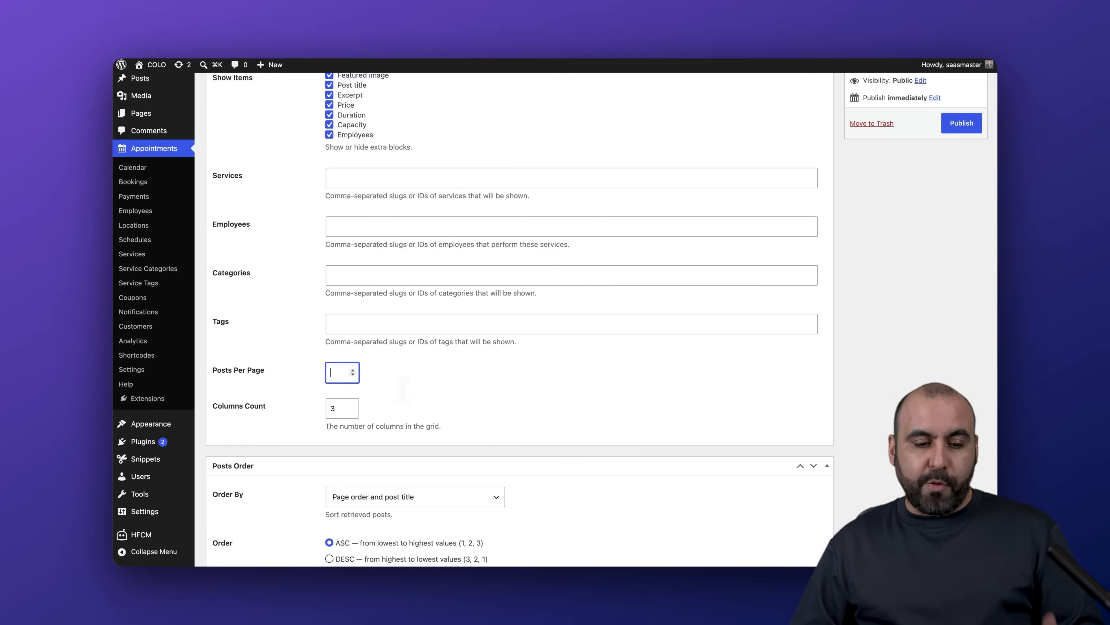
- Publish the shortcode, select its [mpa_services_list post="services"] text, and return to Shortcodes
{"action": "scroll", "coordinate": [416, 389], "scroll_direction": "down", "scroll_amount": 3}
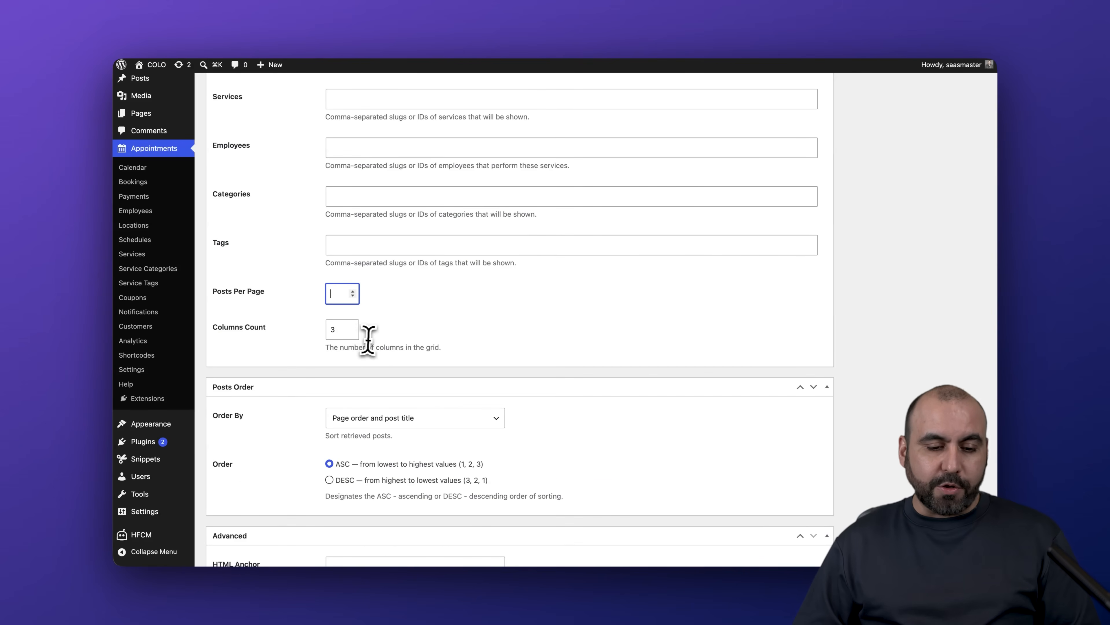
{"action": "scroll", "coordinate": [364, 330], "scroll_direction": "down", "scroll_amount": 5}
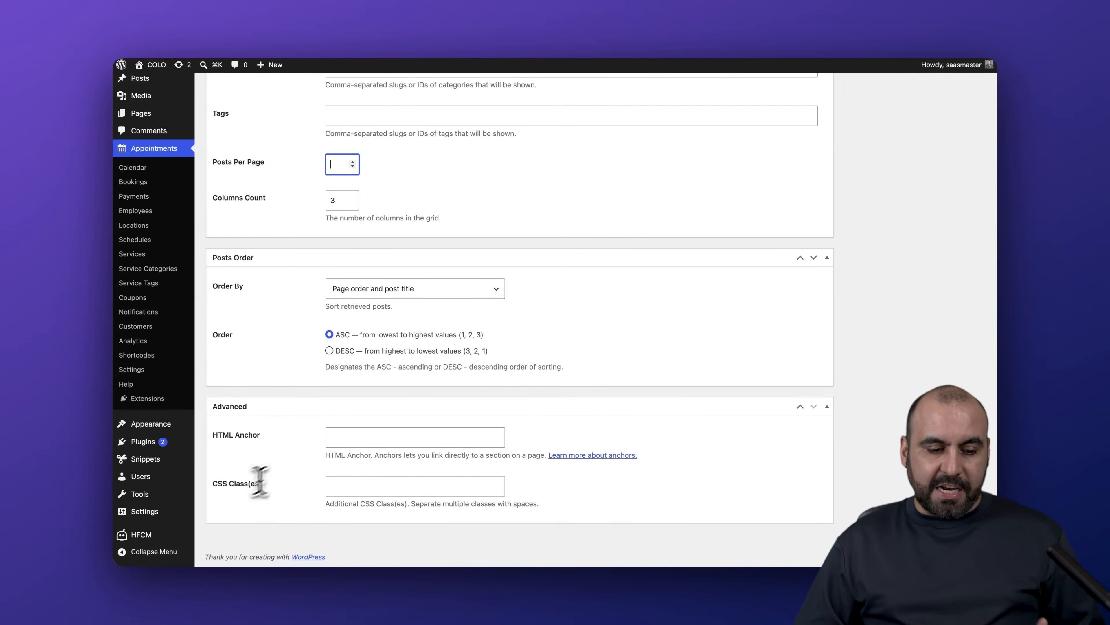
{"action": "scroll", "coordinate": [257, 434], "scroll_direction": "up", "scroll_amount": 10}
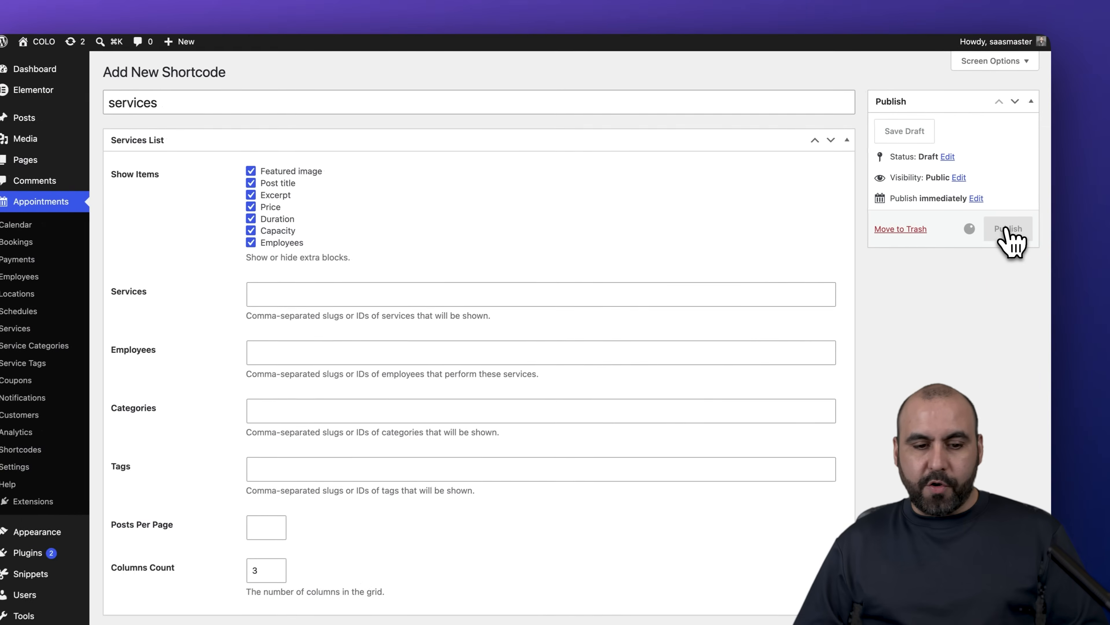
{"action": "left_click", "coordinate": [960, 221]}
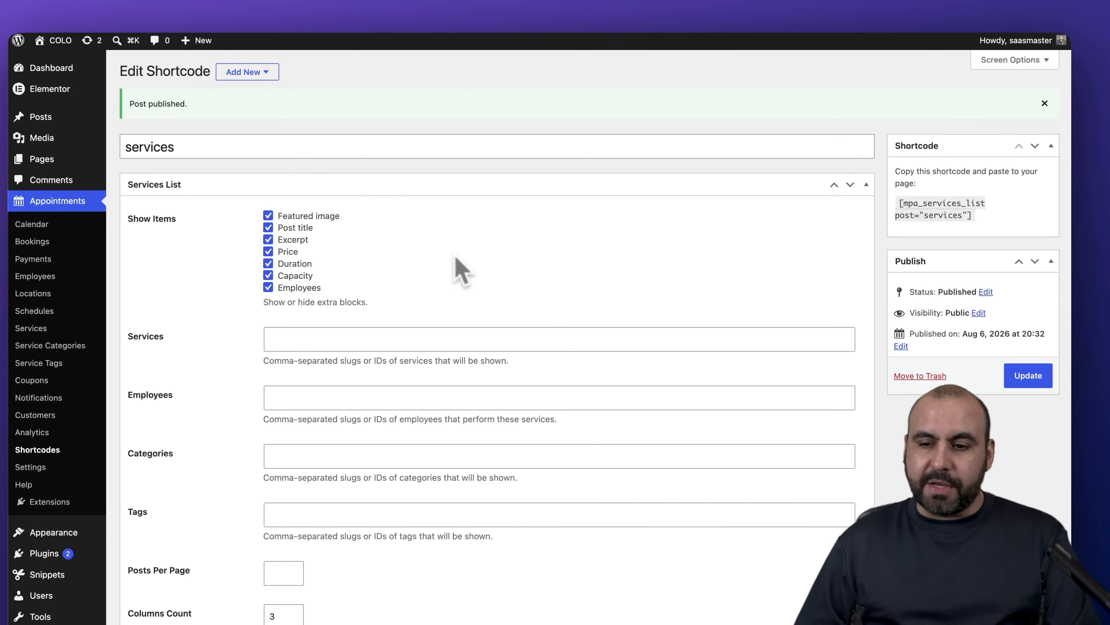
{"action": "left_click_drag", "start_coordinate": [897, 202], "coordinate": [984, 223]}
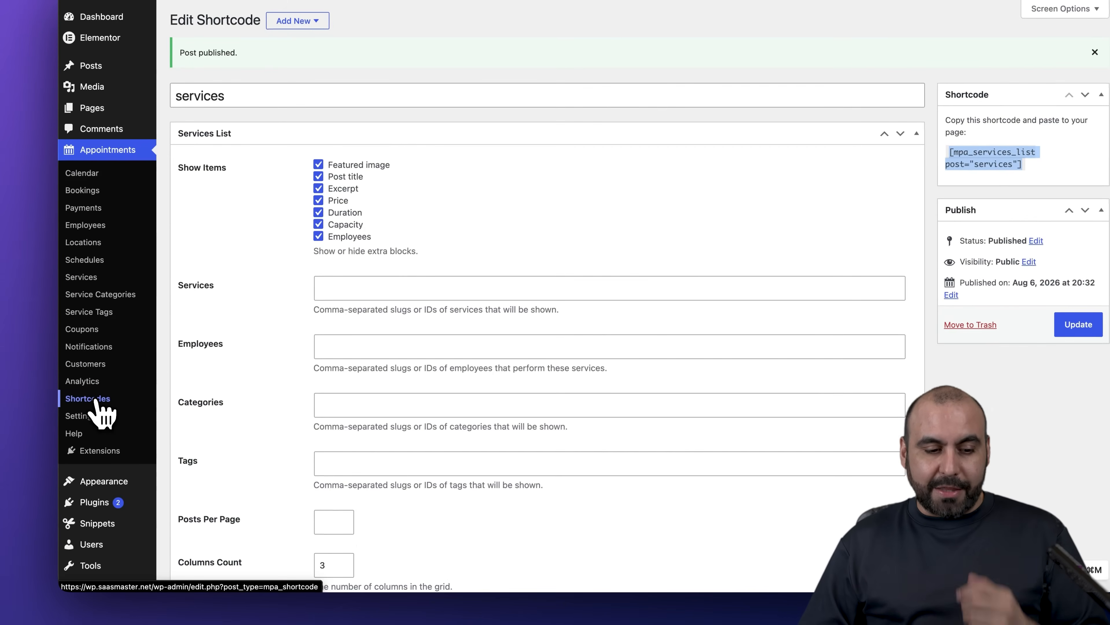
{"action": "left_click", "coordinate": [139, 406]}
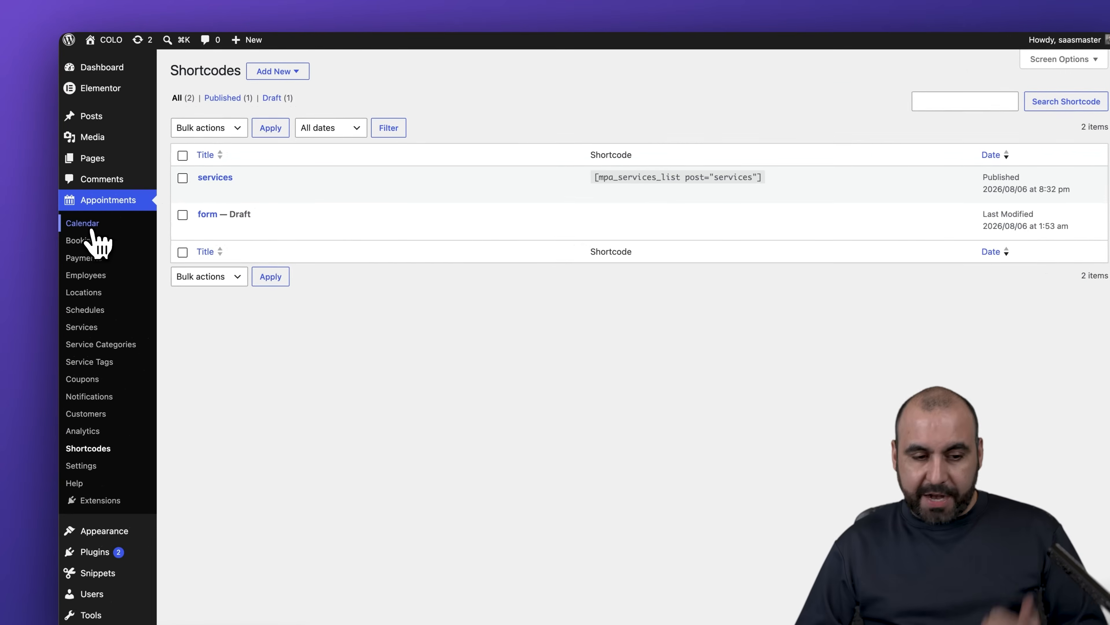
- Open the Thursday August 6 1:00 pm booking from the calendar, check coupons without changes, and return
{"action": "left_click", "coordinate": [132, 217]}
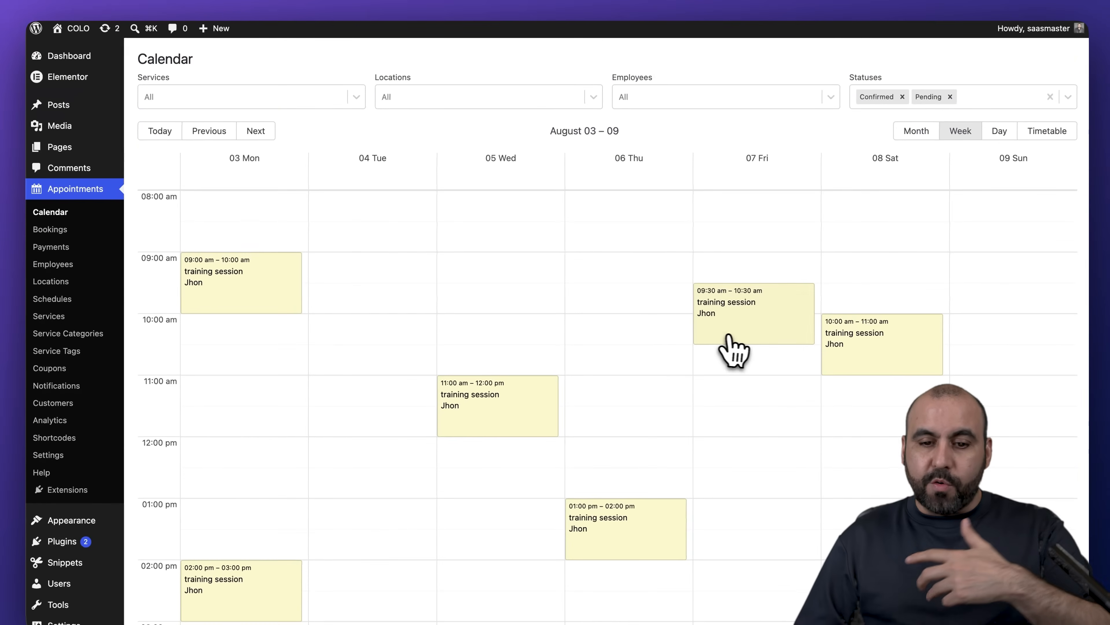
{"action": "scroll", "coordinate": [618, 371], "scroll_direction": "down", "scroll_amount": 3}
{"action": "left_click", "coordinate": [625, 421]}
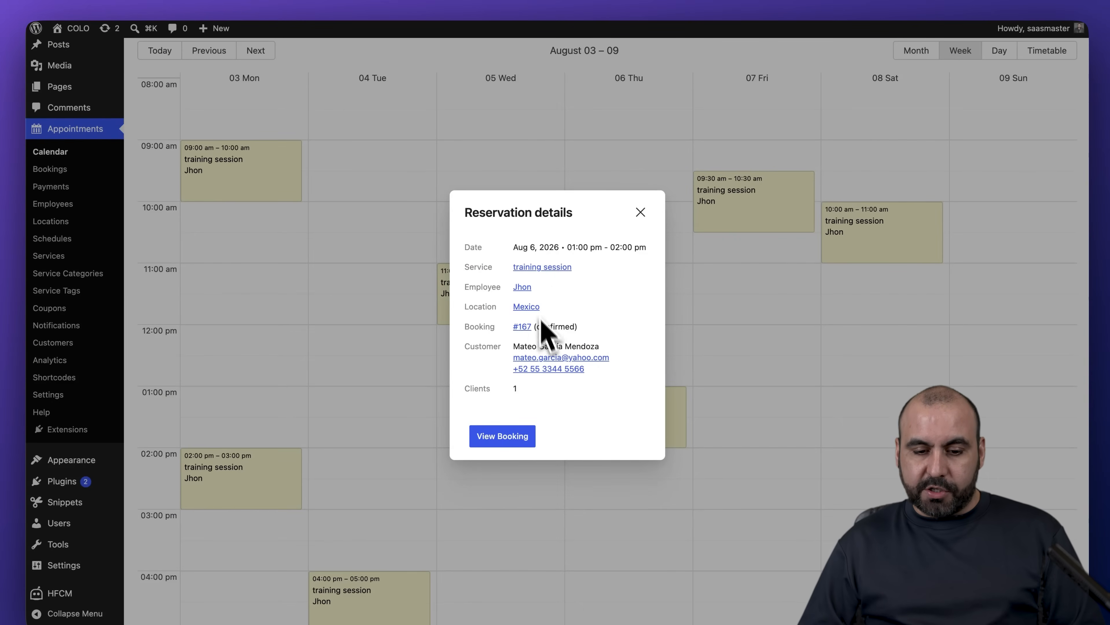
{"action": "left_click", "coordinate": [515, 440]}
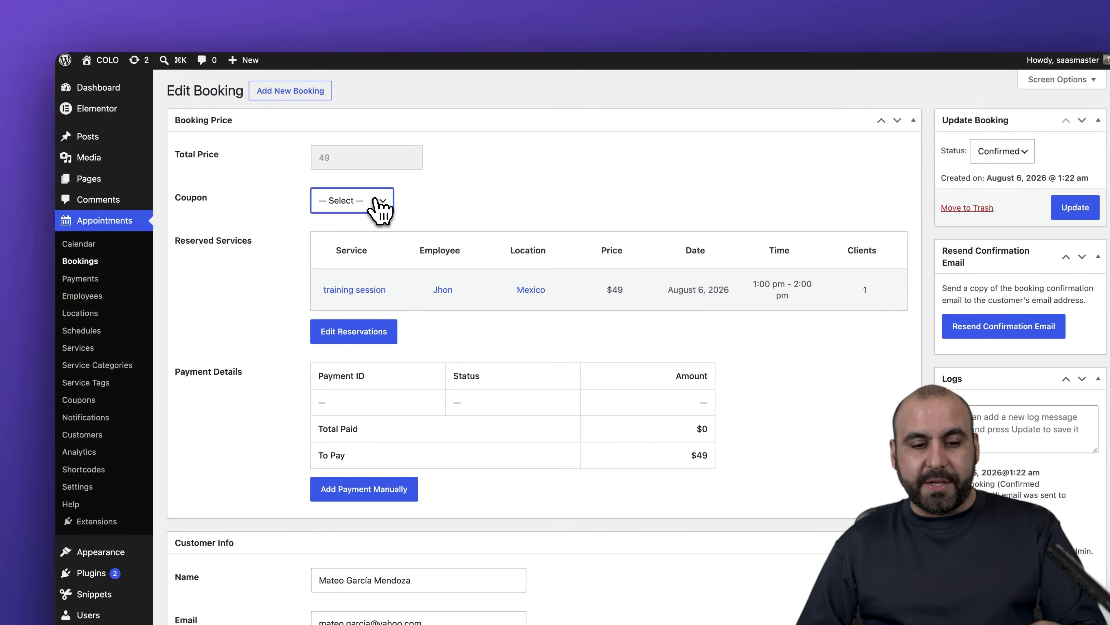
{"action": "left_click", "coordinate": [379, 203]}
{"action": "left_click", "coordinate": [520, 197]}
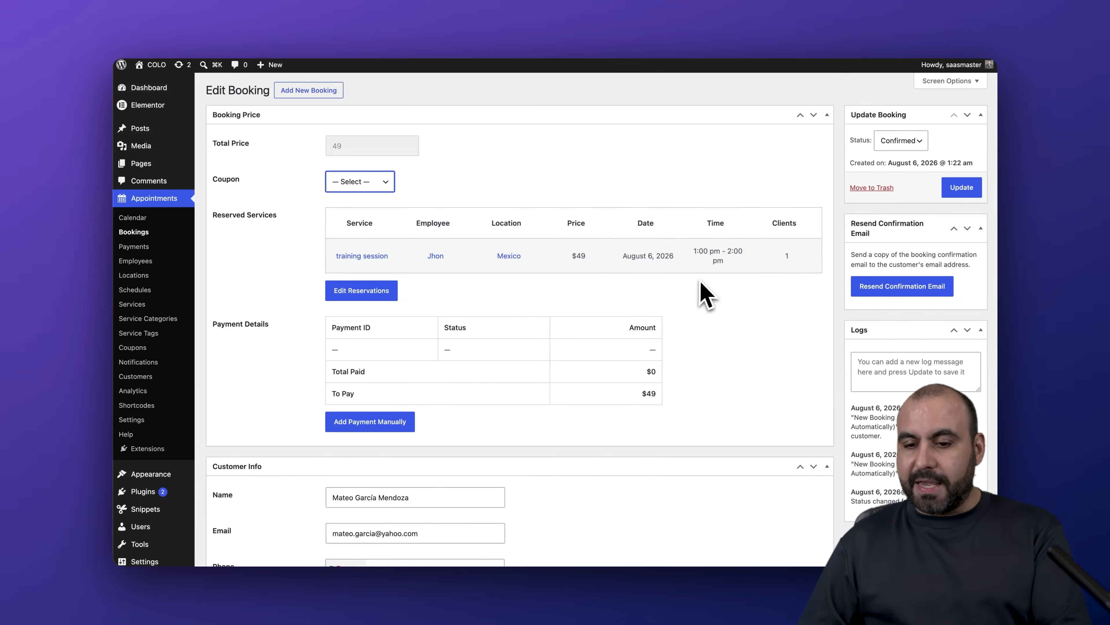
{"action": "scroll", "coordinate": [740, 328], "scroll_direction": "down", "scroll_amount": 5}
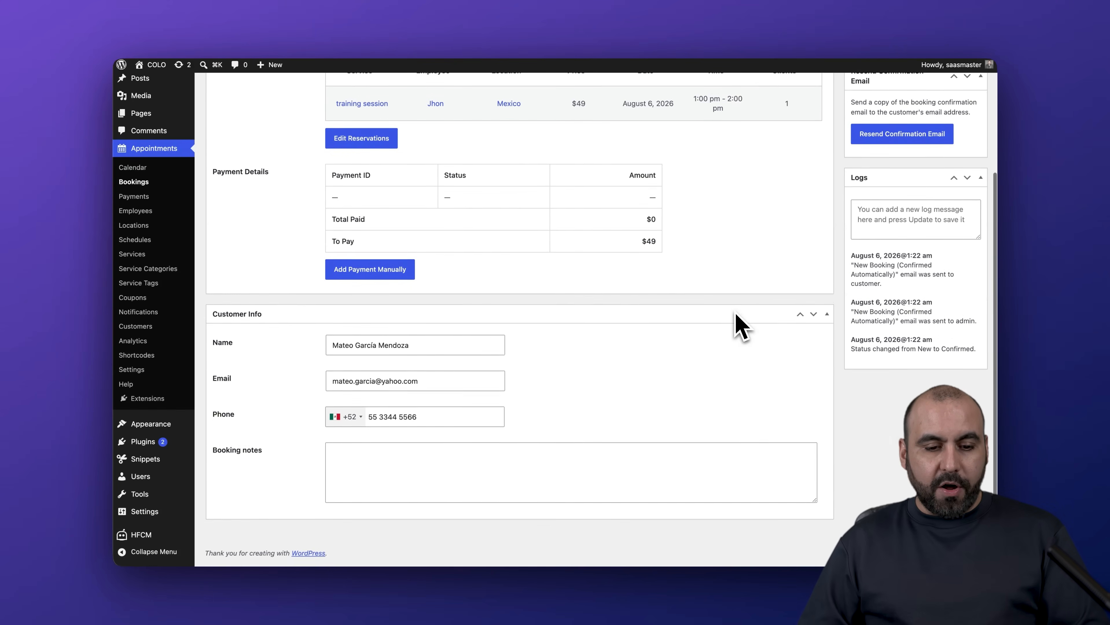
{"action": "scroll", "coordinate": [738, 322], "scroll_direction": "up", "scroll_amount": 5}
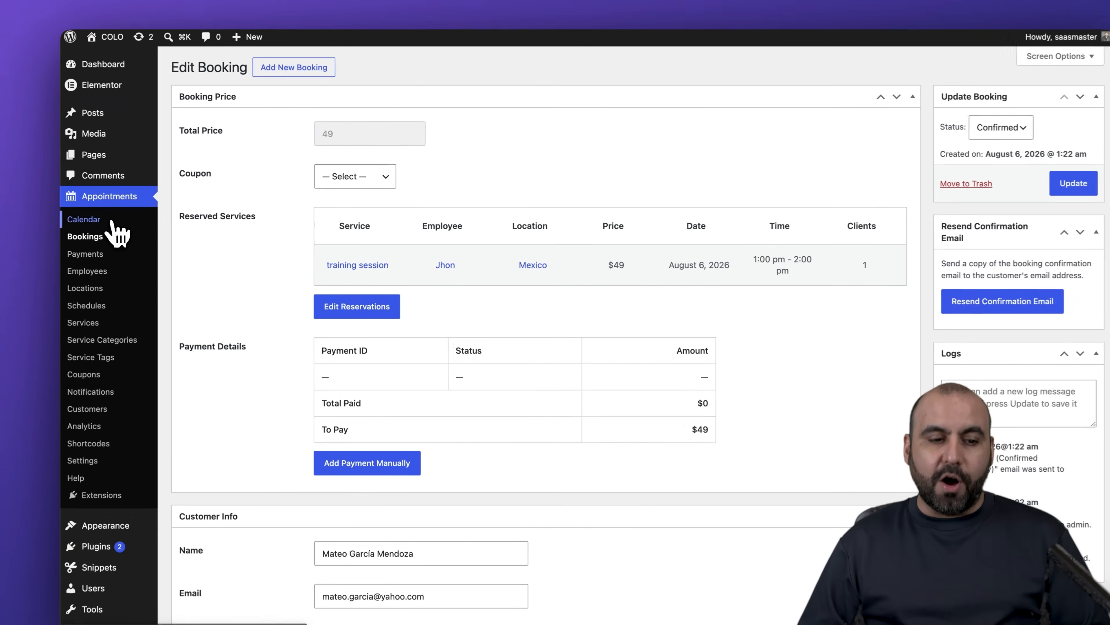
{"action": "left_click", "coordinate": [133, 217]}
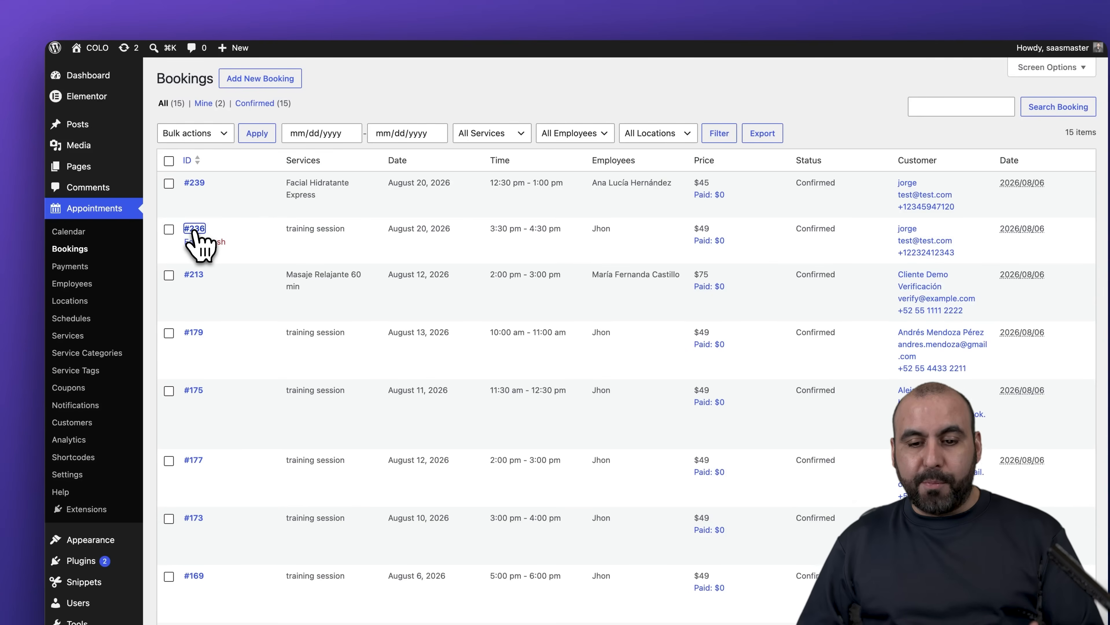
- Check the August 20 training session booking, keep its status Confirmed, then view the 13-customer list
{"action": "left_click", "coordinate": [194, 228]}
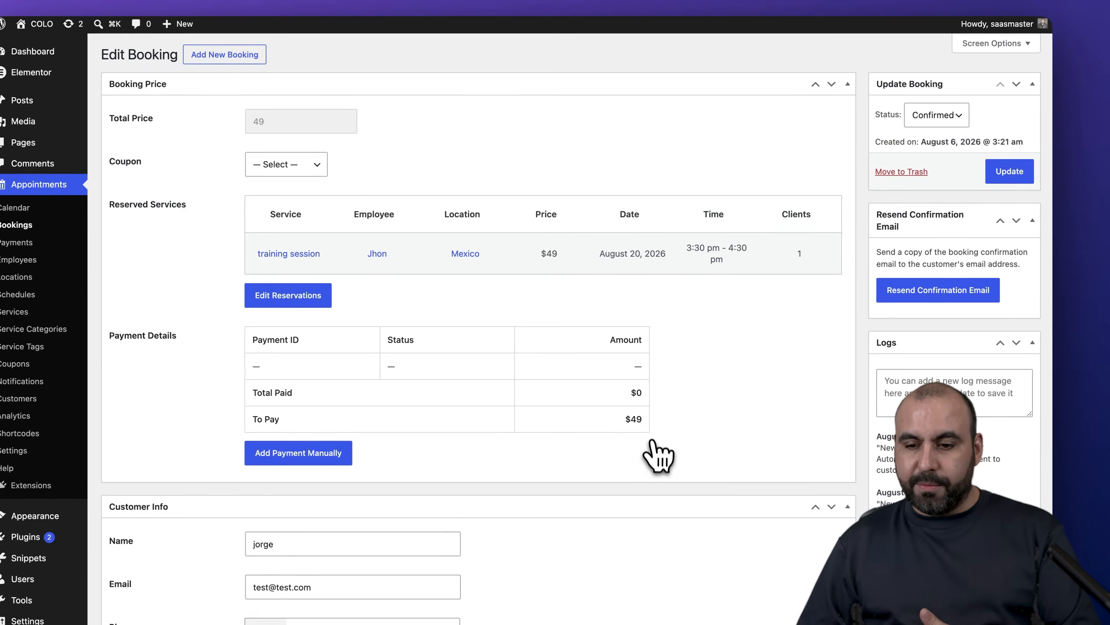
{"action": "left_click", "coordinate": [949, 115]}
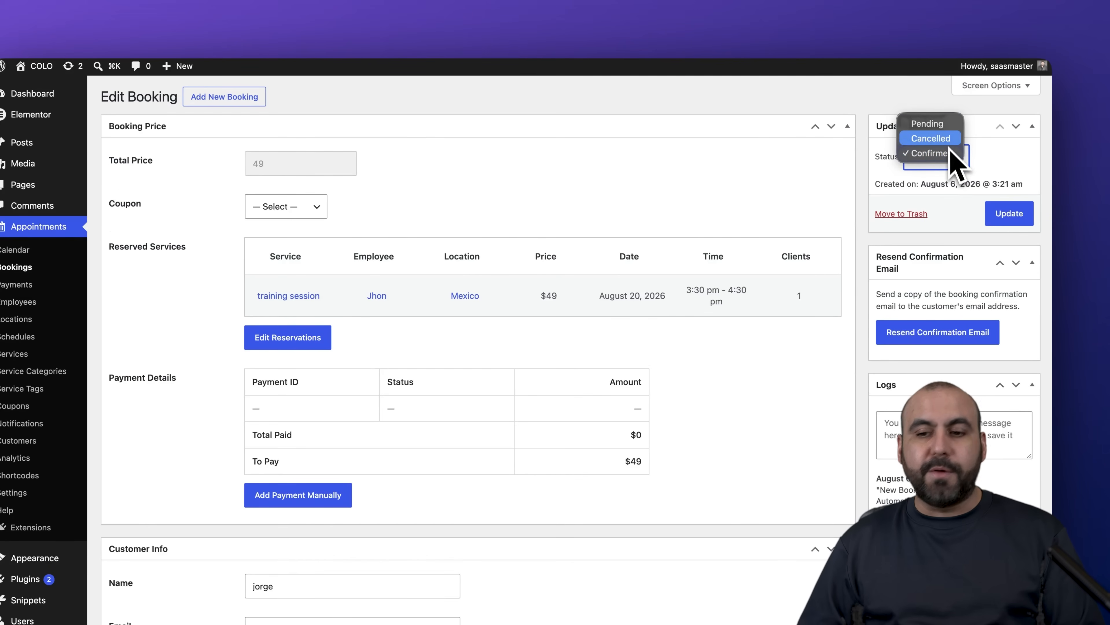
{"action": "left_click", "coordinate": [879, 206]}
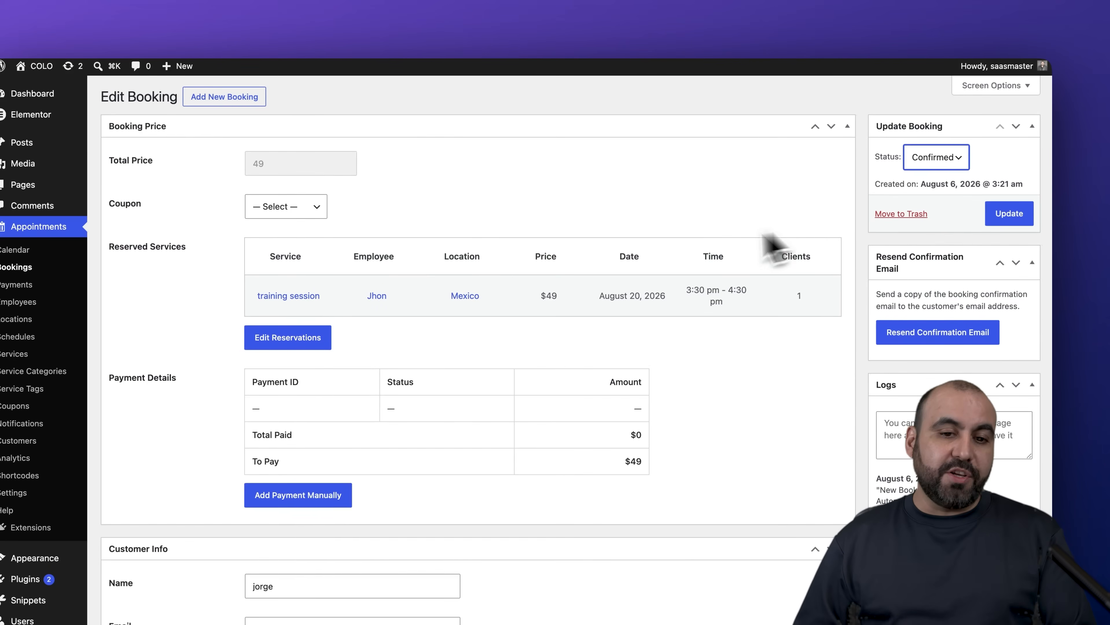
{"action": "key", "text": "super+bracketleft"}
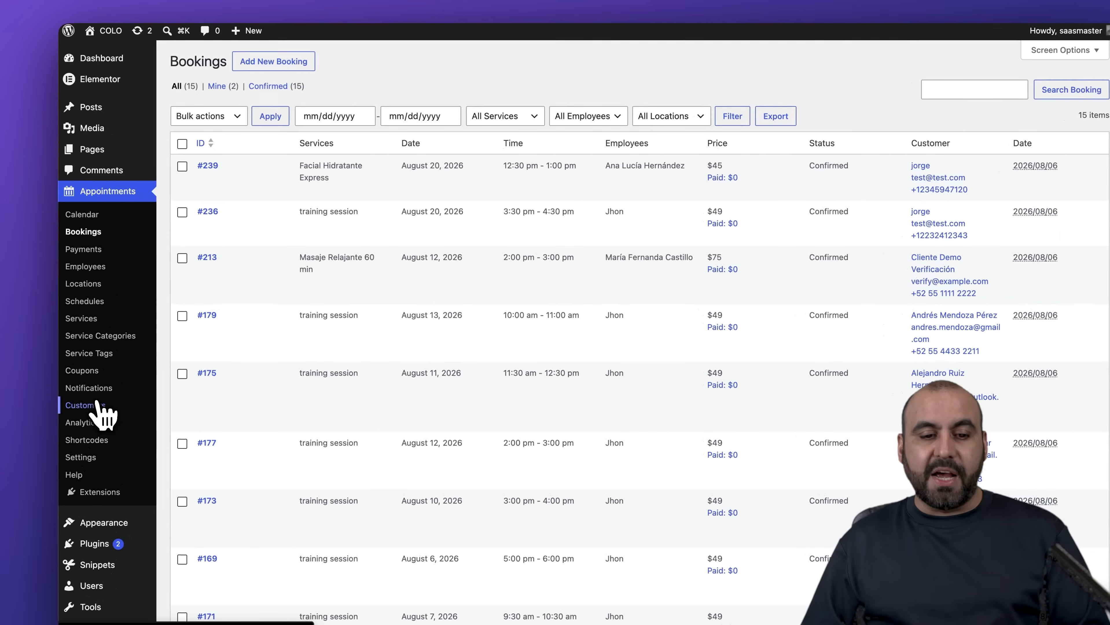
{"action": "left_click", "coordinate": [97, 404]}
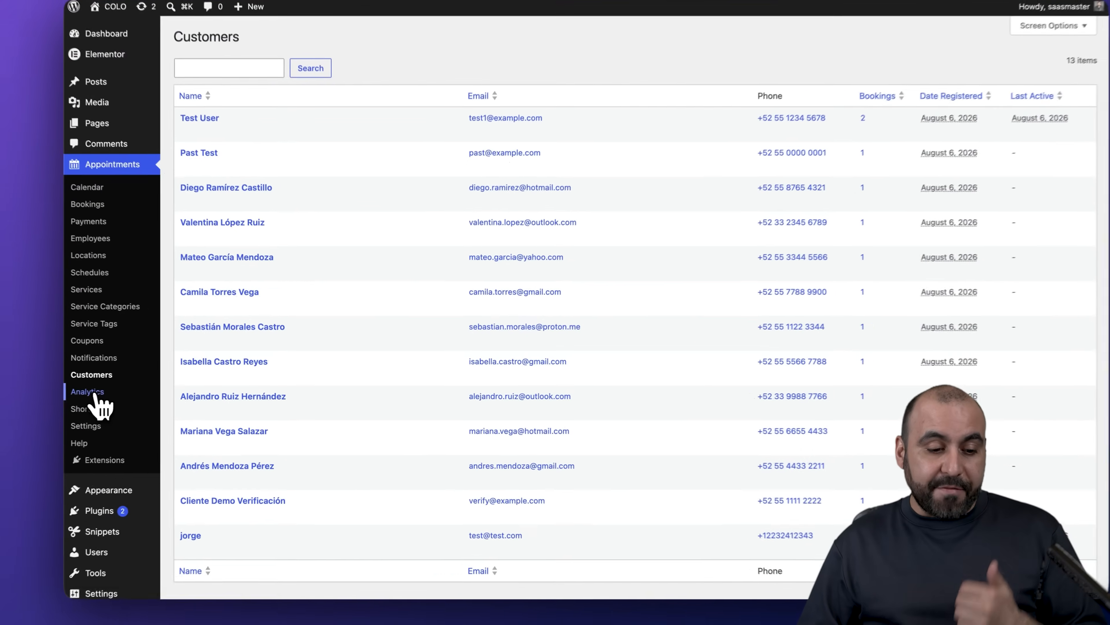
- Review the August 6 Analytics charts: 98 USD revenue, 2 reservations, no coupons or payments
{"action": "left_click", "coordinate": [133, 391]}
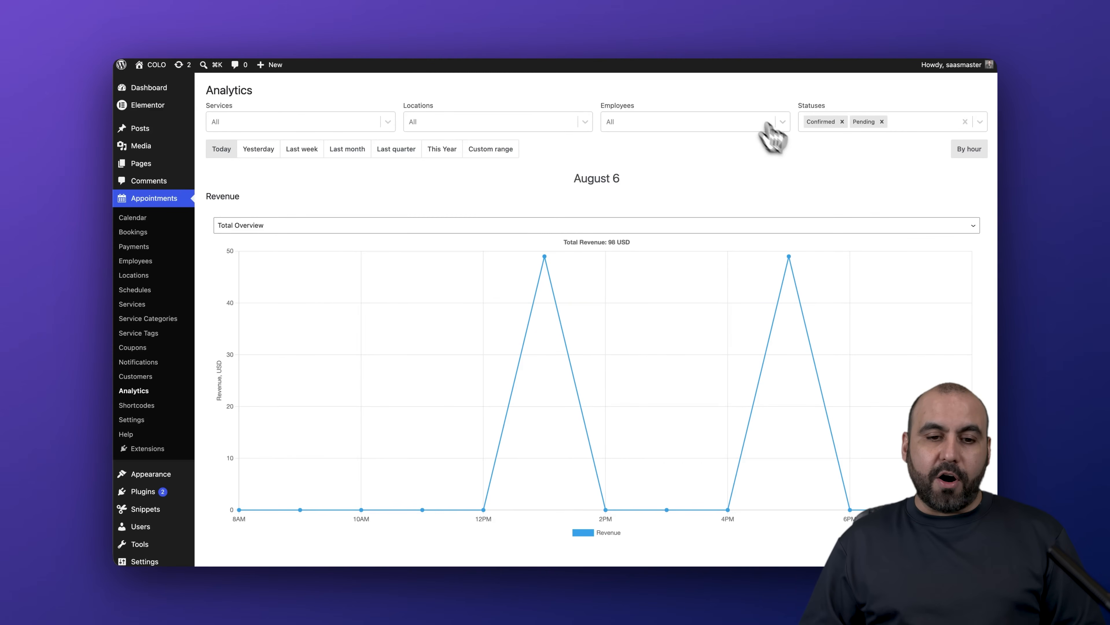
{"action": "scroll", "coordinate": [569, 184], "scroll_direction": "down", "scroll_amount": 2}
{"action": "scroll", "coordinate": [606, 179], "scroll_direction": "down", "scroll_amount": 1}
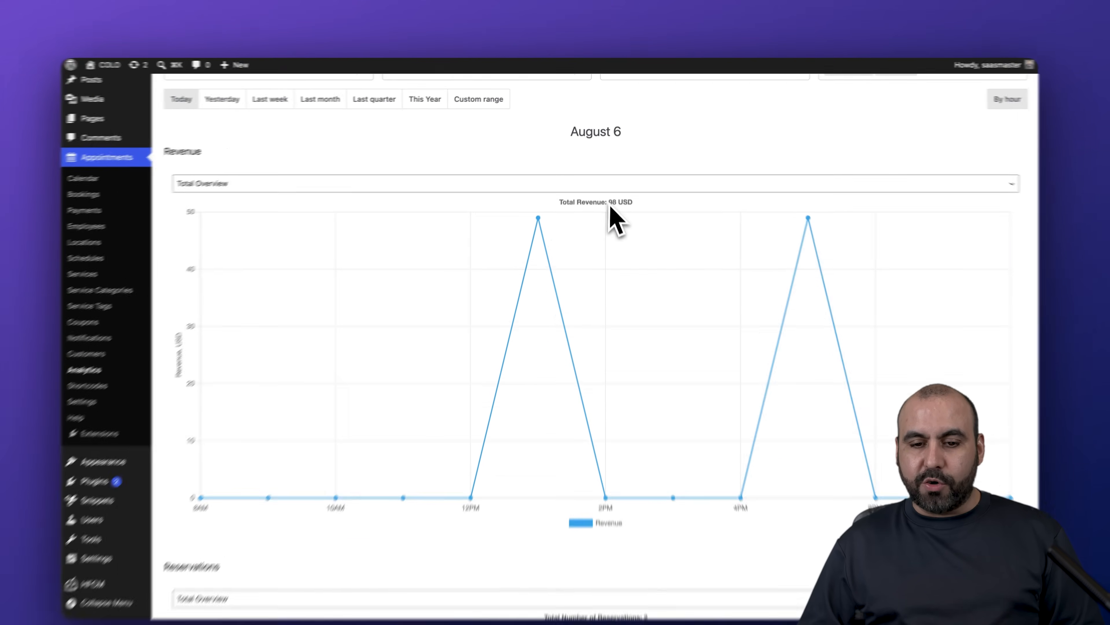
{"action": "scroll", "coordinate": [639, 231], "scroll_direction": "down", "scroll_amount": 3}
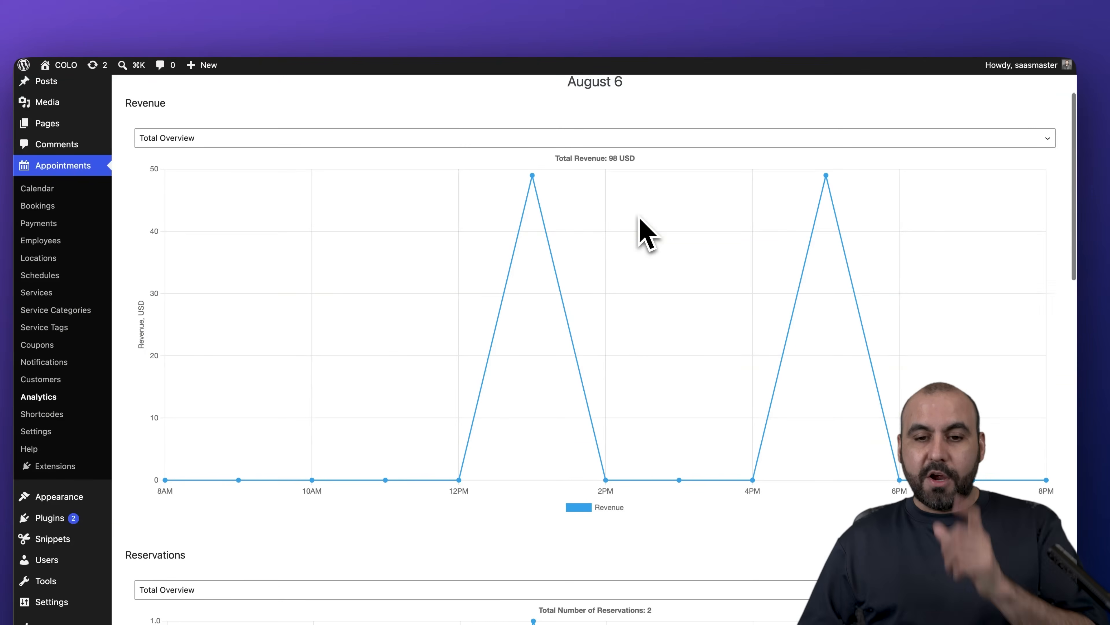
{"action": "scroll", "coordinate": [638, 231], "scroll_direction": "down", "scroll_amount": 5}
{"action": "scroll", "coordinate": [569, 263], "scroll_direction": "down", "scroll_amount": 10}
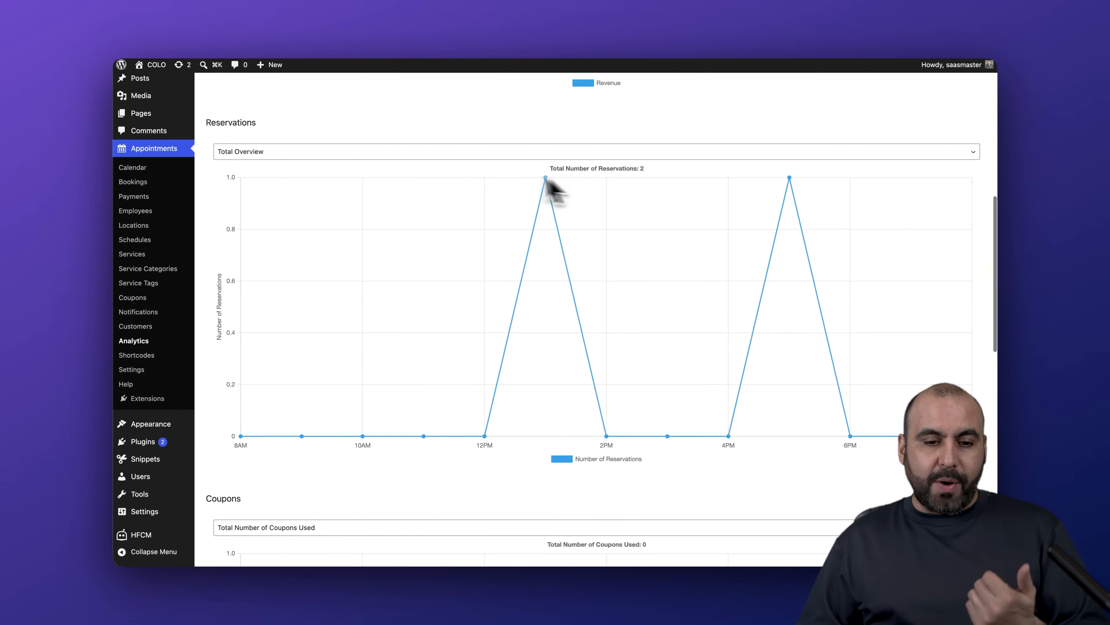
{"action": "scroll", "coordinate": [470, 180], "scroll_direction": "down", "scroll_amount": 7}
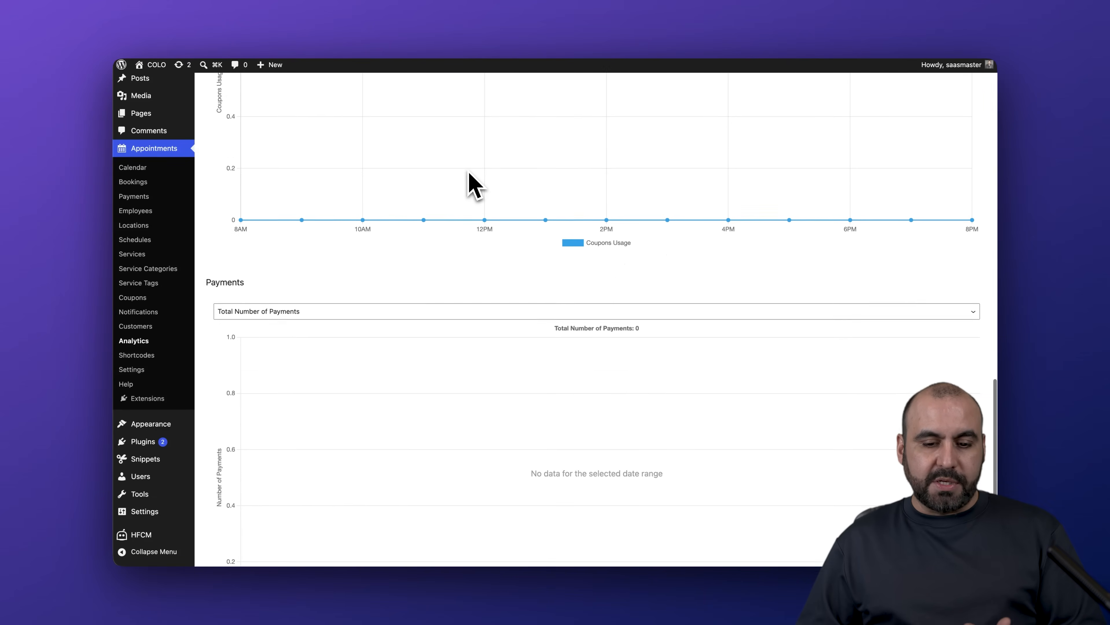
{"action": "scroll", "coordinate": [493, 322], "scroll_direction": "up", "scroll_amount": 2}
{"action": "scroll", "coordinate": [493, 323], "scroll_direction": "up", "scroll_amount": 20}
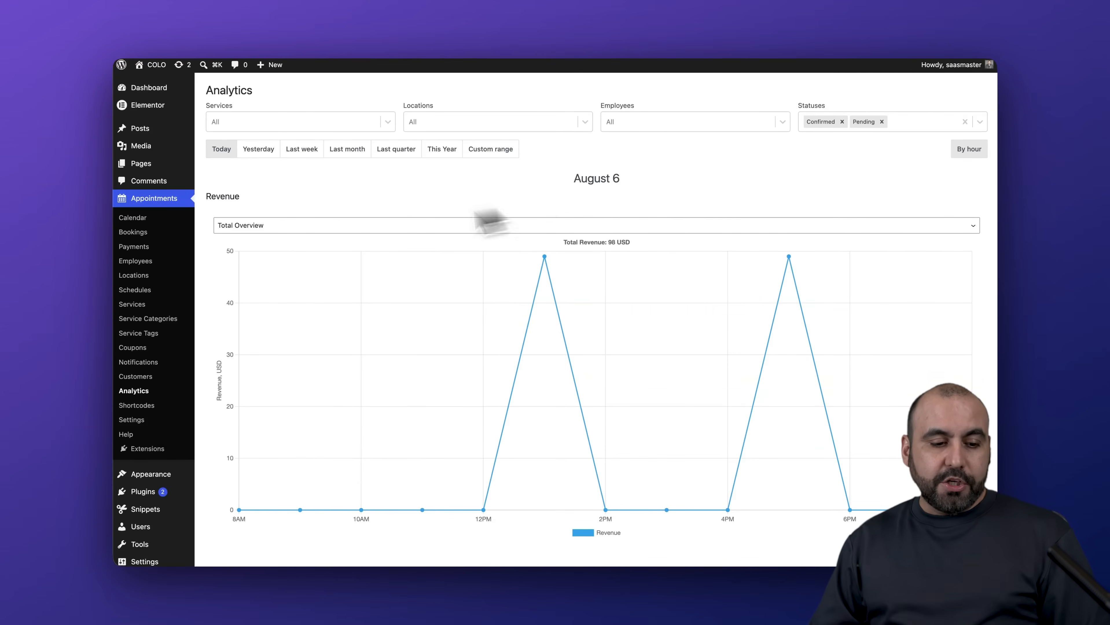
{"action": "left_click", "coordinate": [132, 218]}
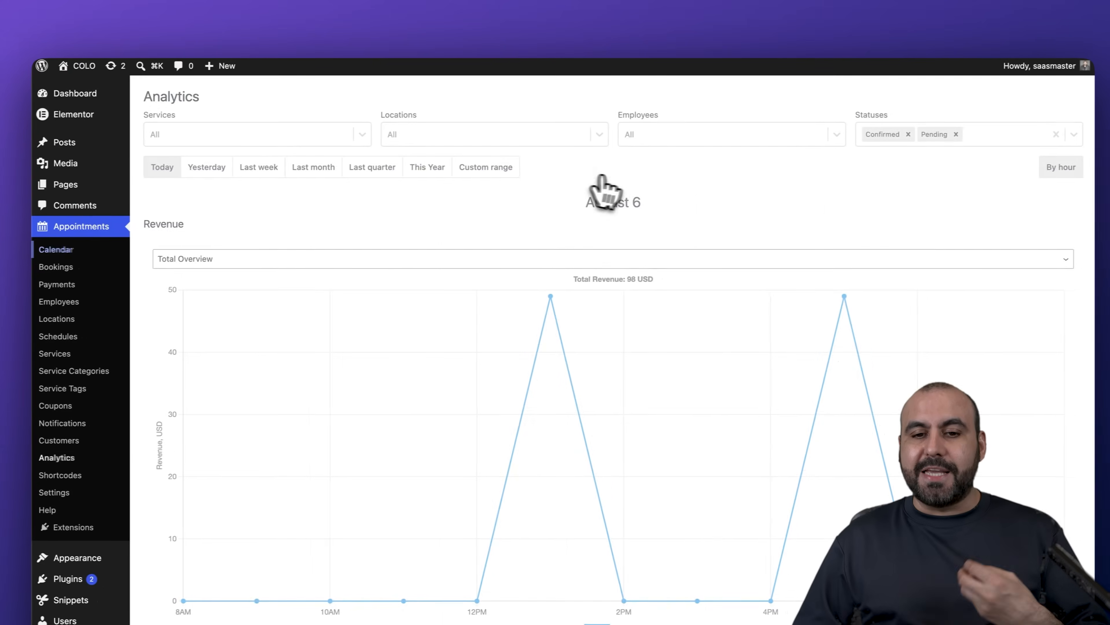